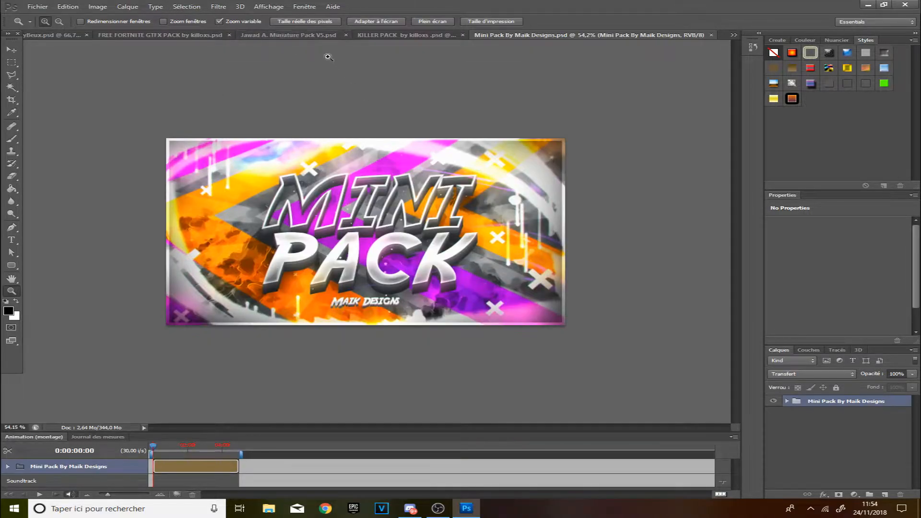
# Duplicate the grass background layer from the Jawad A. Miniature Pack V5 document into a new document.
pyautogui.click(288, 35)
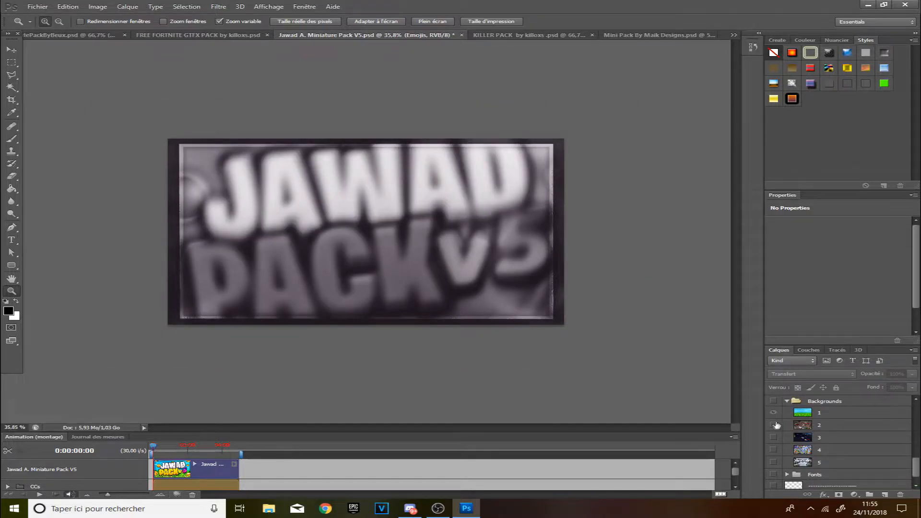
pyautogui.click(777, 426)
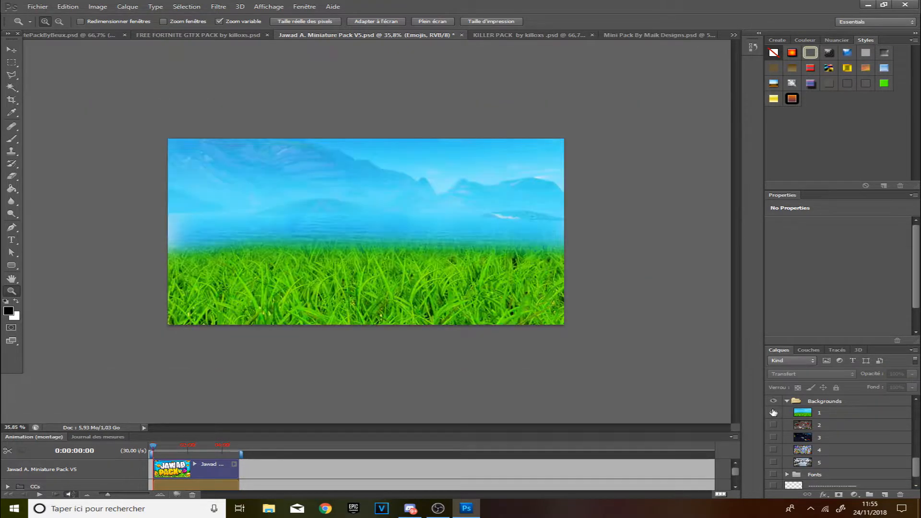
pyautogui.rightClick(847, 418)
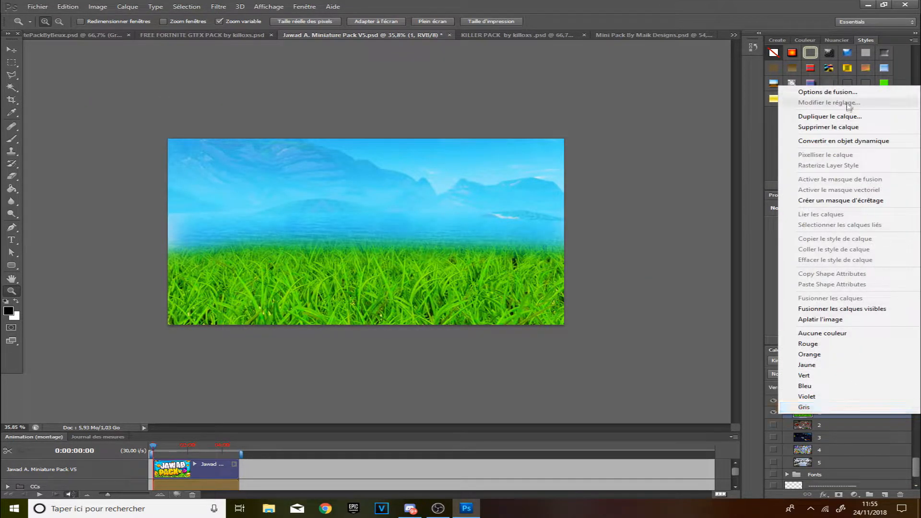
pyautogui.click(816, 115)
pyautogui.click(523, 196)
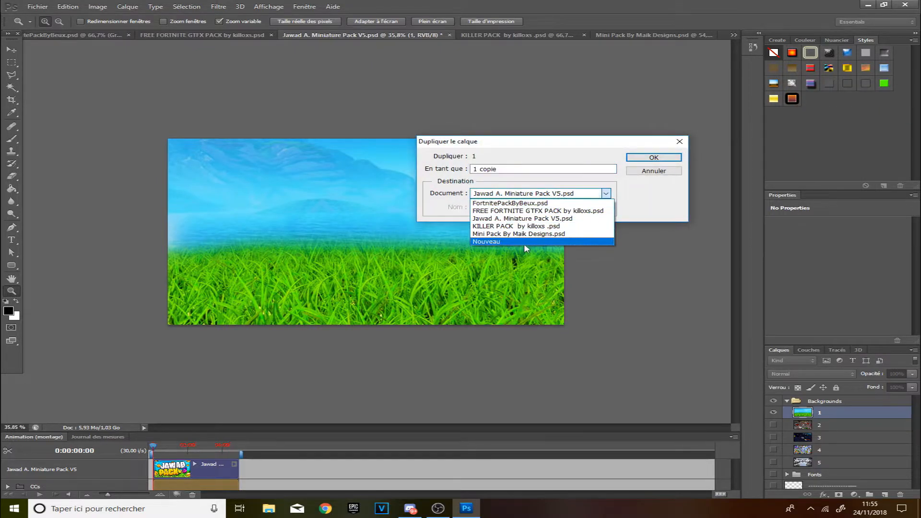
pyautogui.click(526, 247)
pyautogui.click(646, 157)
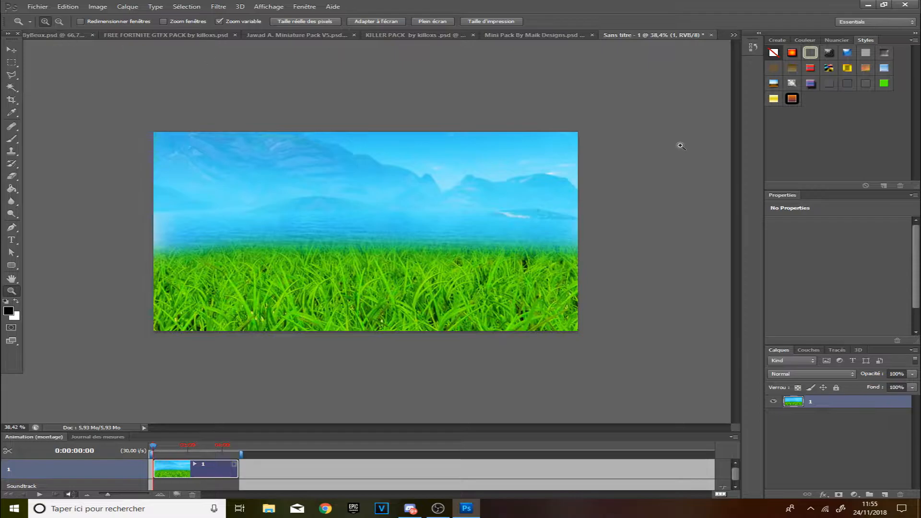
# Return to the pack document and preview the text styles in the Textes 2D folder.
pyautogui.click(734, 36)
pyautogui.moveTo(530, 188); pyautogui.dragTo(455, 255)
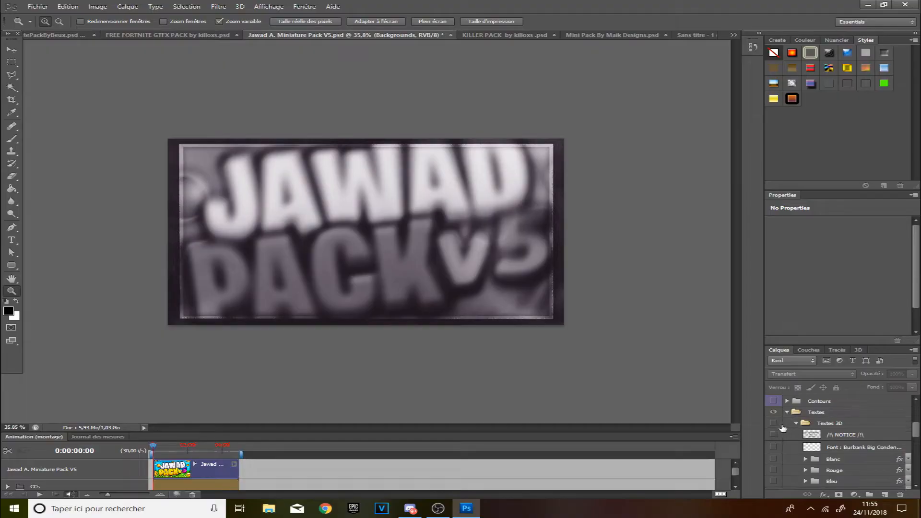
pyautogui.click(775, 424)
pyautogui.click(776, 425)
pyautogui.click(796, 424)
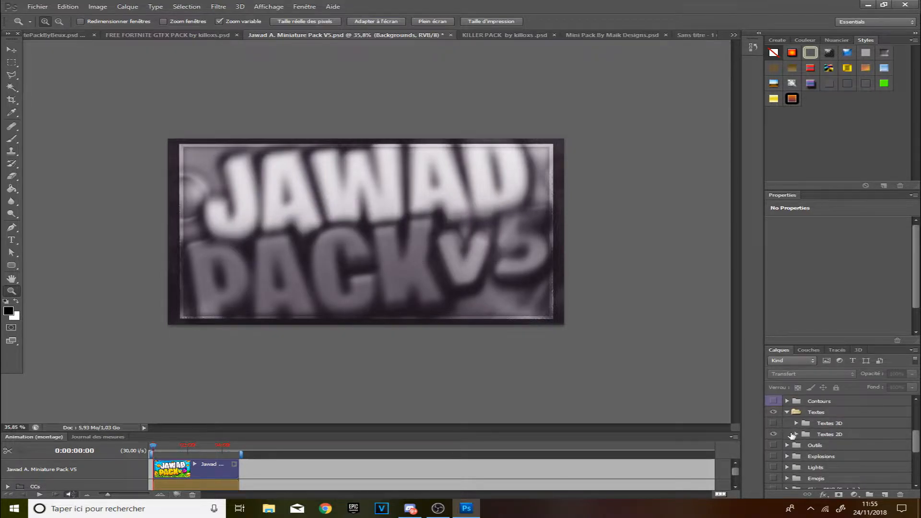
pyautogui.click(794, 435)
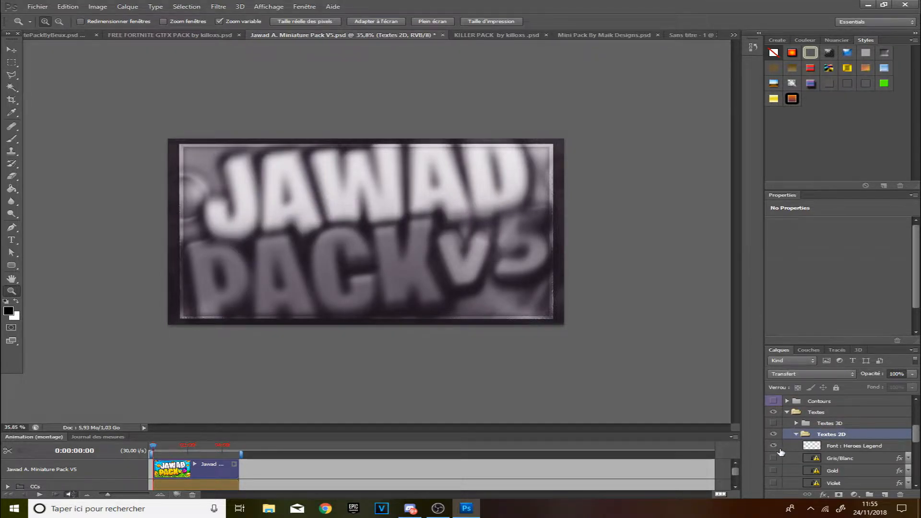
pyautogui.click(773, 458)
pyautogui.click(773, 471)
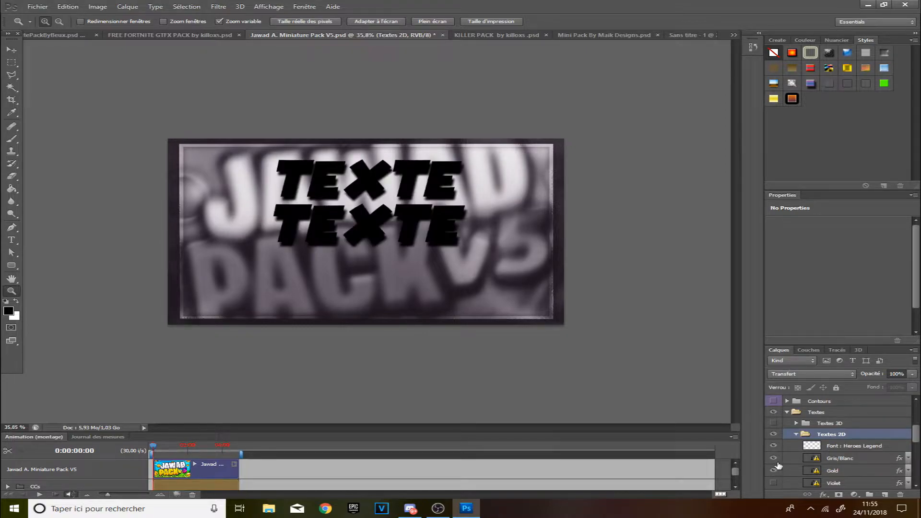
pyautogui.click(773, 459)
pyautogui.click(773, 471)
pyautogui.click(773, 434)
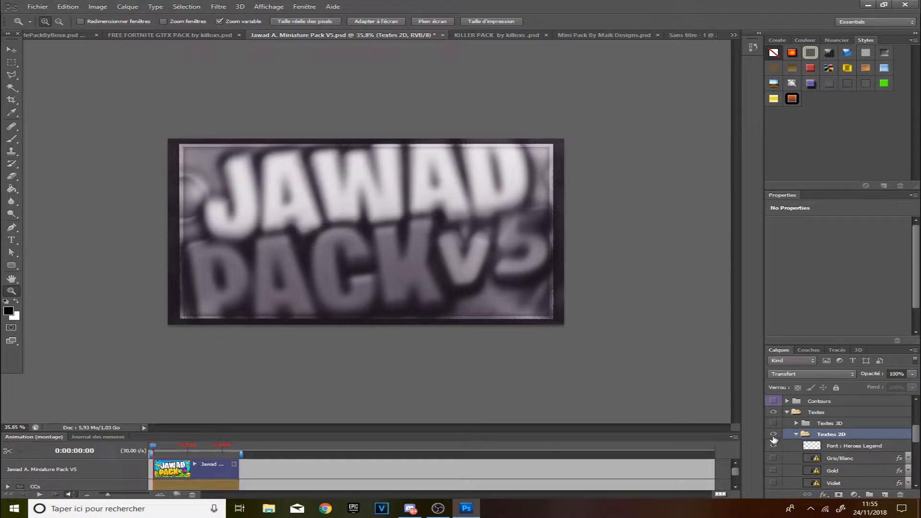
pyautogui.click(797, 423)
# Browse the colour groups in the Textes 3D folder and the text tool's font list.
pyautogui.scroll(-3, 789, 437)
pyautogui.scroll(2, 787, 436)
pyautogui.scroll(-2, 775, 448)
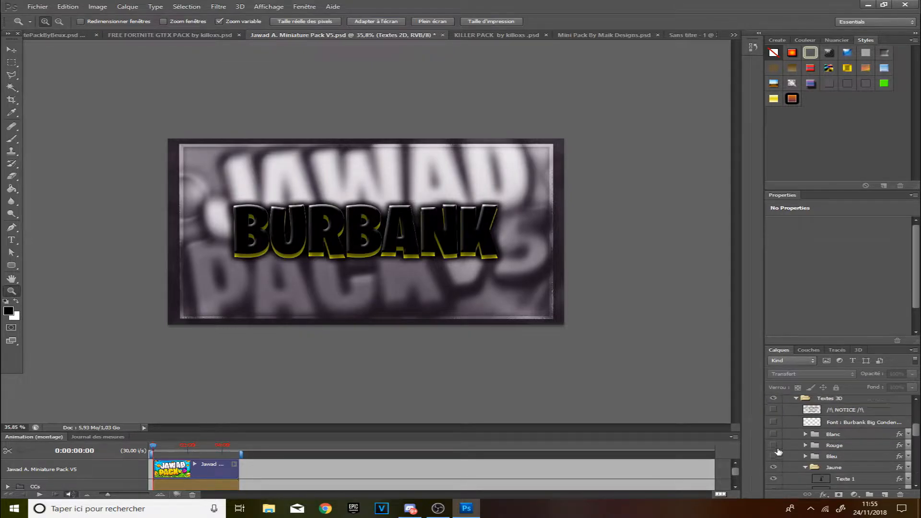
pyautogui.click(775, 455)
pyautogui.scroll(1, 778, 458)
pyautogui.click(805, 468)
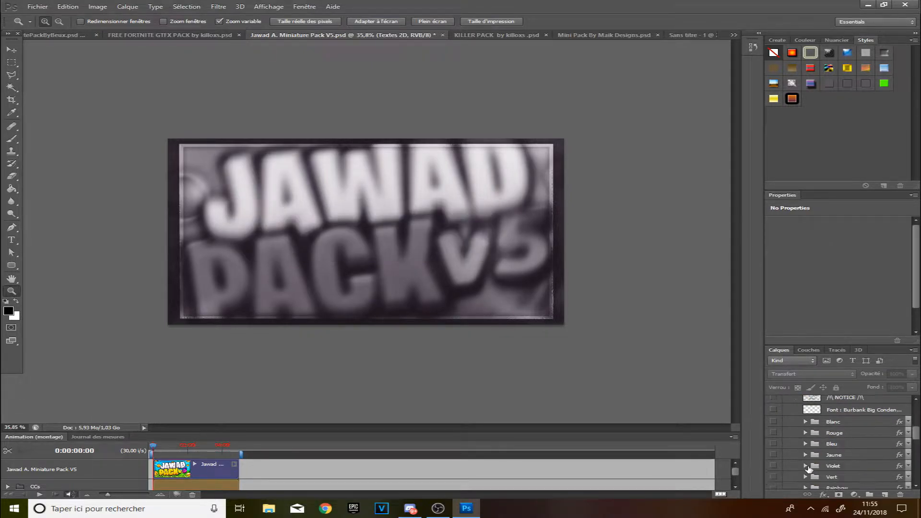
pyautogui.scroll(-1, 809, 466)
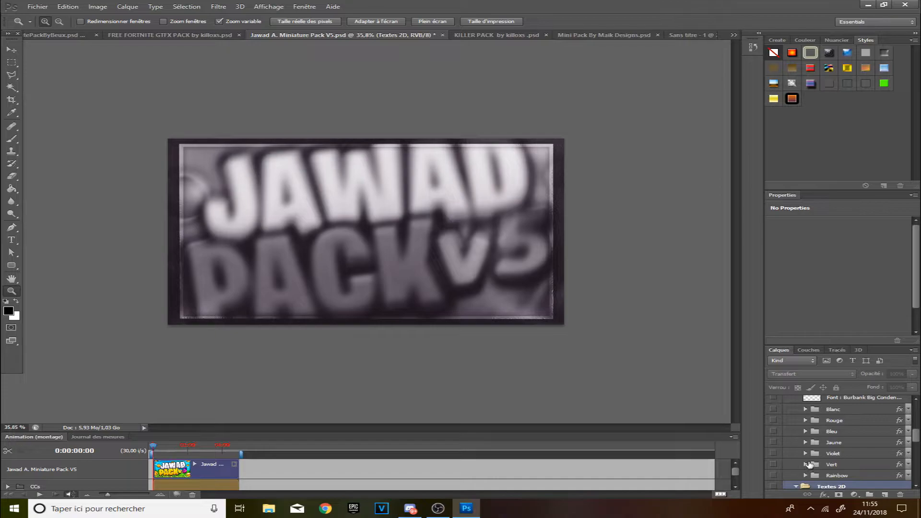
pyautogui.click(778, 475)
pyautogui.click(777, 472)
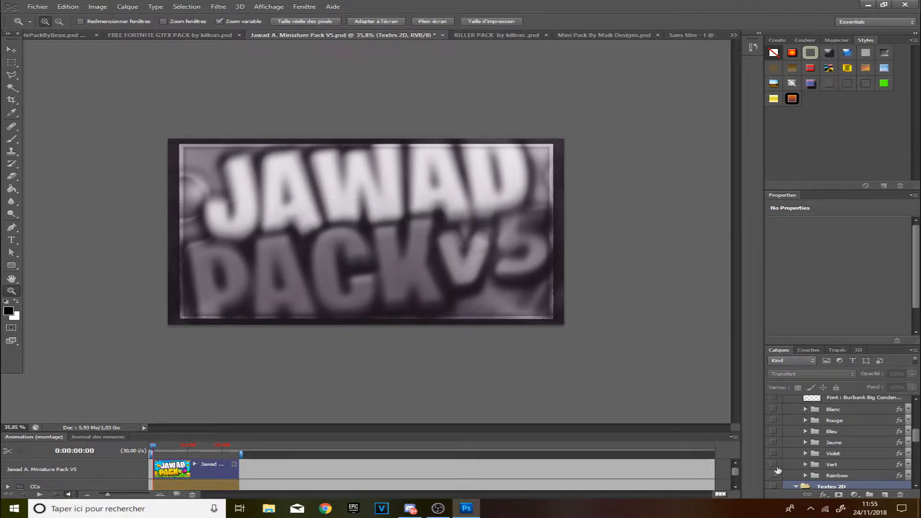
pyautogui.click(775, 421)
pyautogui.click(11, 240)
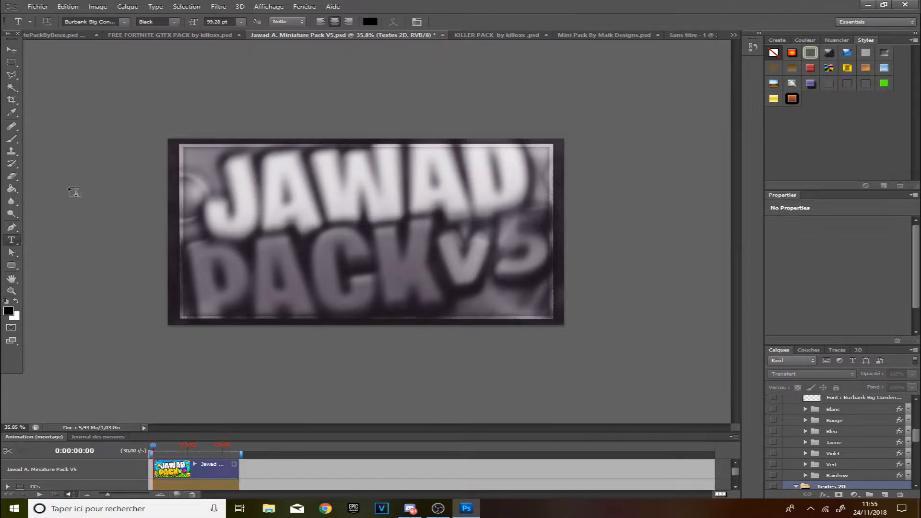
pyautogui.click(104, 22)
pyautogui.click(125, 21)
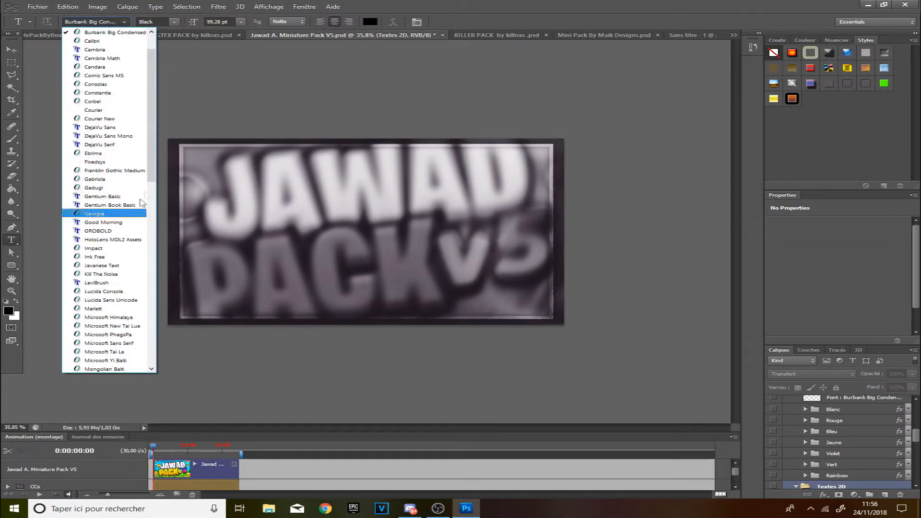
pyautogui.click(202, 94)
# Duplicate the Blanc 3D text group into the Sans titre - 1 document.
pyautogui.scroll(1, 774, 422)
pyautogui.click(773, 421)
pyautogui.rightClick(834, 423)
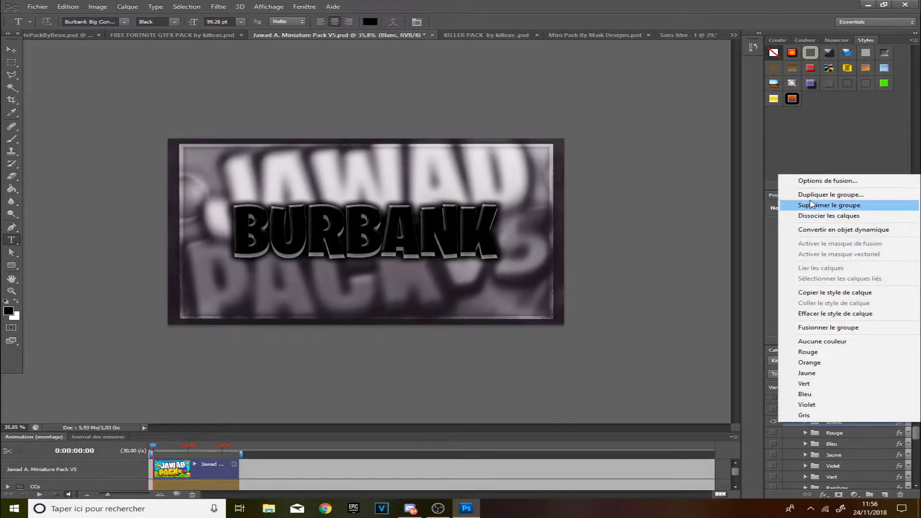
pyautogui.click(811, 195)
pyautogui.click(515, 195)
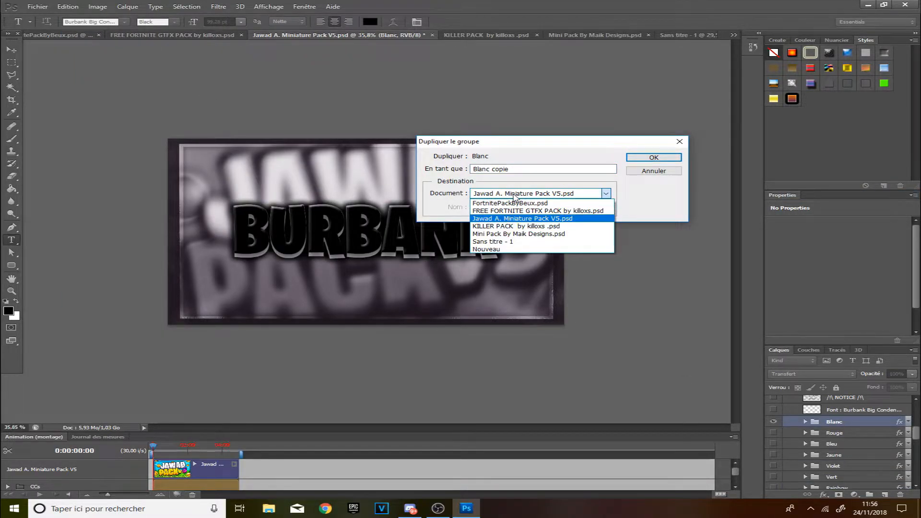
pyautogui.click(493, 241)
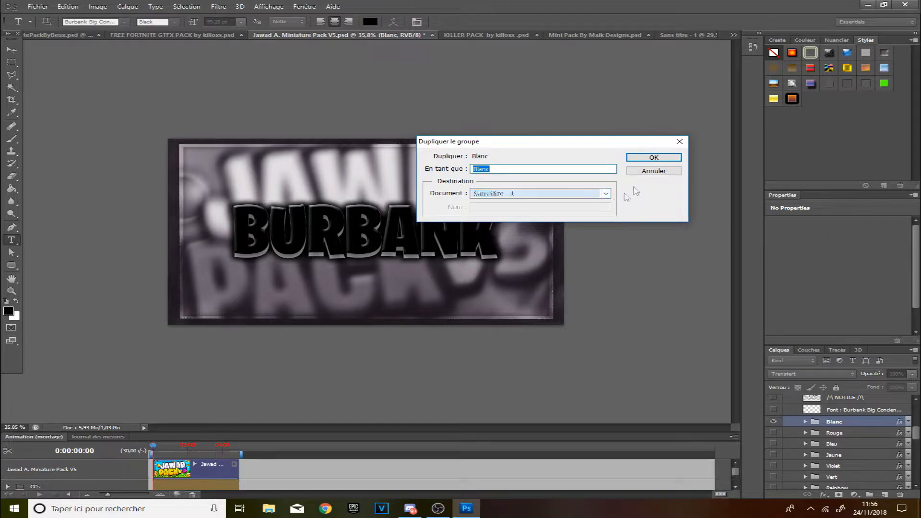
pyautogui.click(649, 159)
# Hide the Blanc group in the pack document and switch to the new document.
pyautogui.click(773, 434)
pyautogui.click(775, 421)
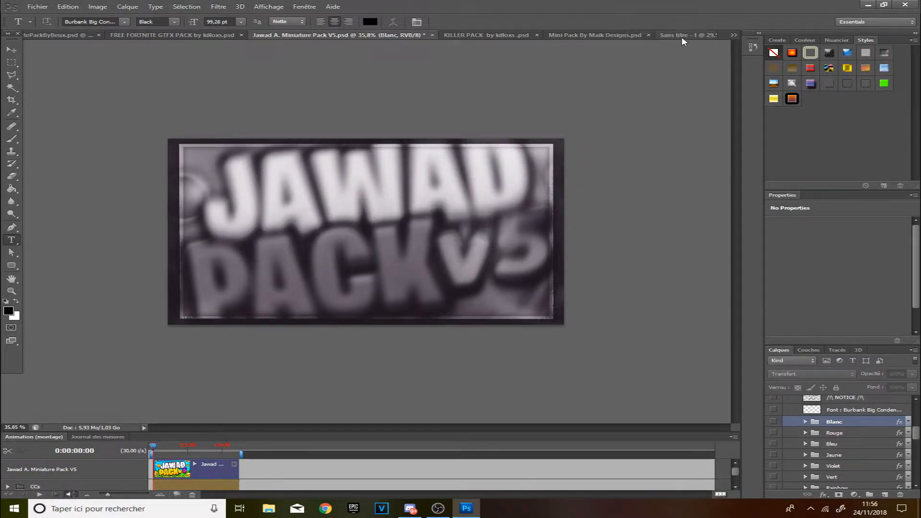
pyautogui.click(684, 39)
# Expand the Blanc group and change the Texte 1 layer's text to TUTO.
pyautogui.click(443, 229)
pyautogui.click(11, 291)
pyautogui.click(481, 311)
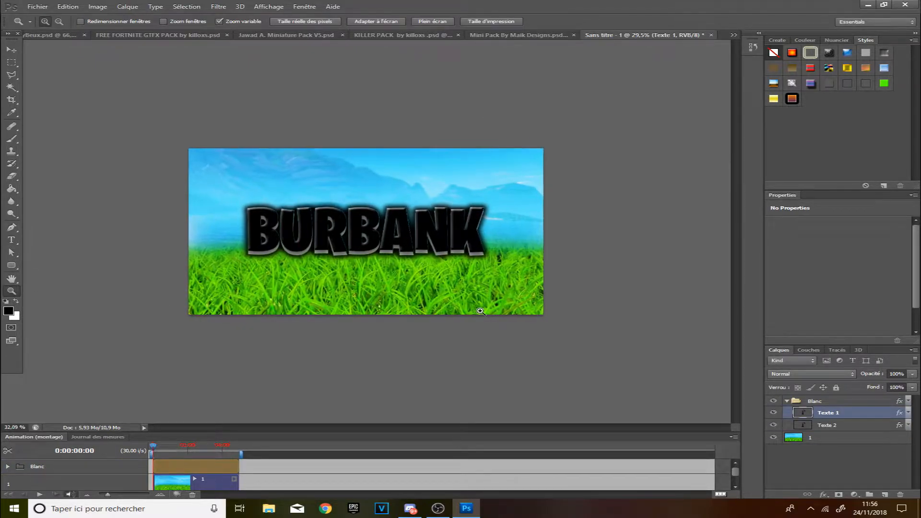
pyautogui.click(786, 402)
pyautogui.click(787, 401)
pyautogui.click(845, 416)
pyautogui.click(833, 431)
pyautogui.click(819, 451)
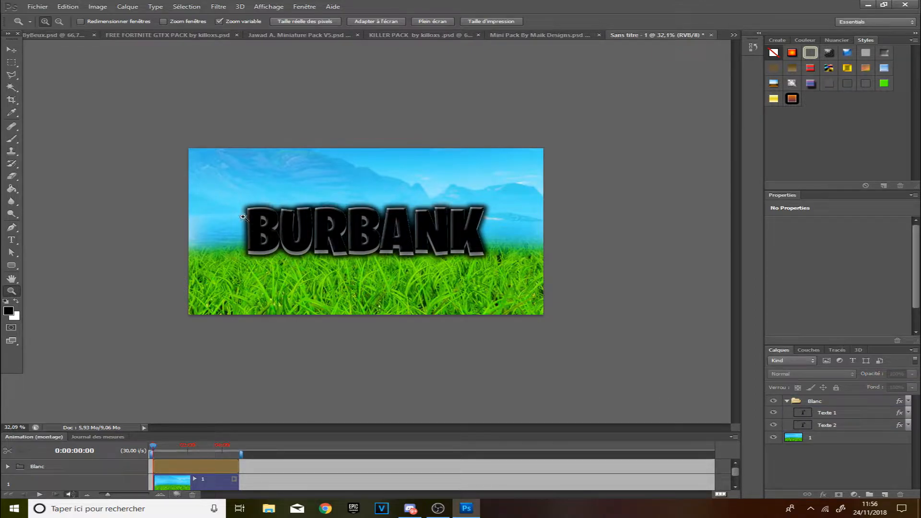
pyautogui.moveTo(351, 240); pyautogui.dragTo(399, 246)
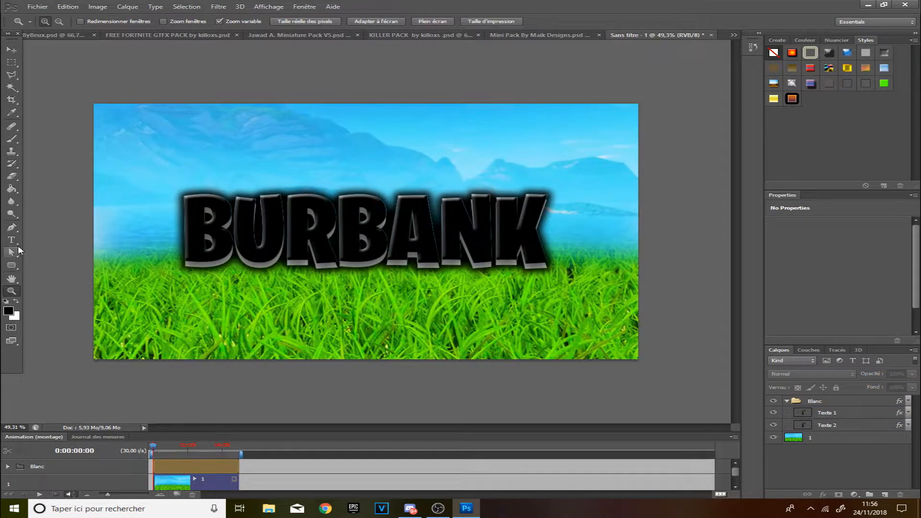
pyautogui.click(12, 240)
pyautogui.click(840, 418)
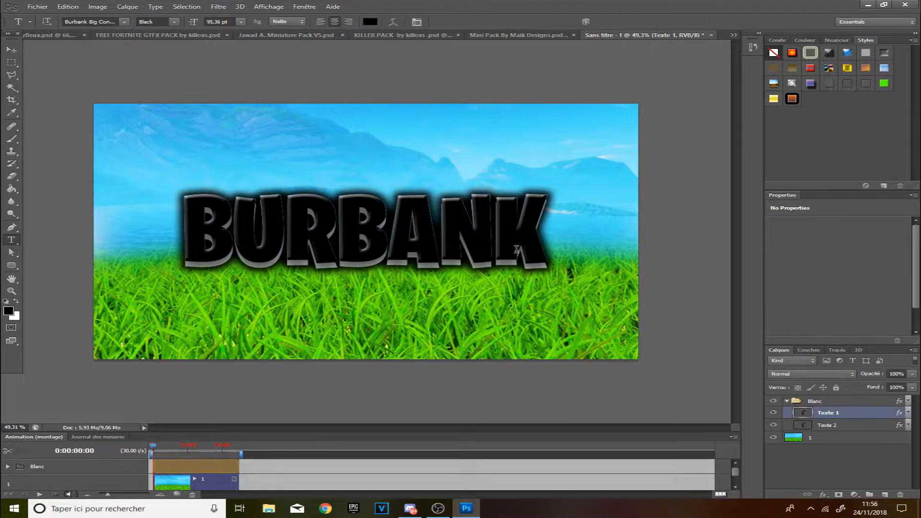
pyautogui.moveTo(530, 240); pyautogui.dragTo(10, 218)
pyautogui.write('=')
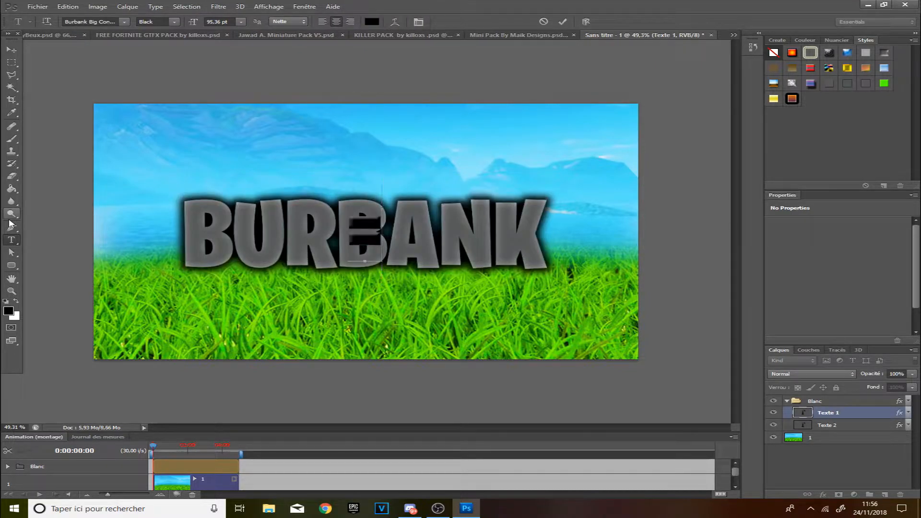
pyautogui.press('BackSpace')
pyautogui.write('TUTO')
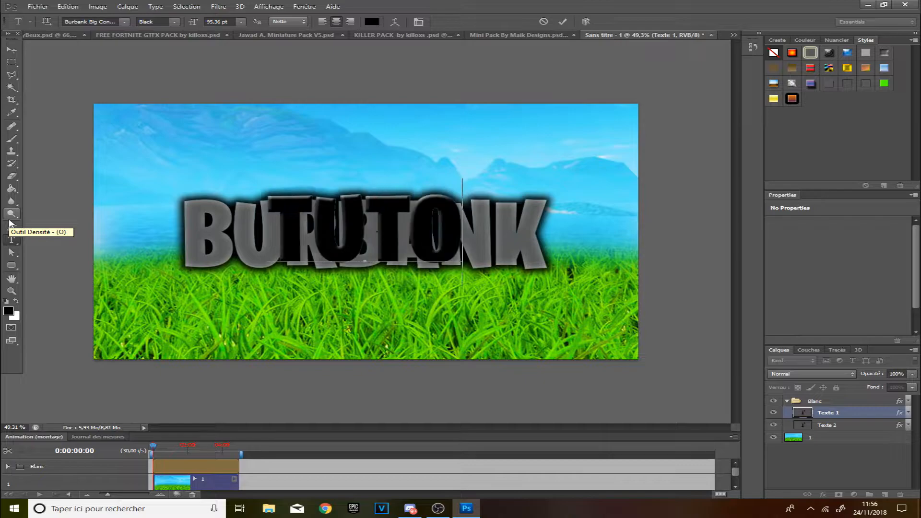
pyautogui.click(859, 425)
pyautogui.moveTo(175, 247); pyautogui.dragTo(607, 219)
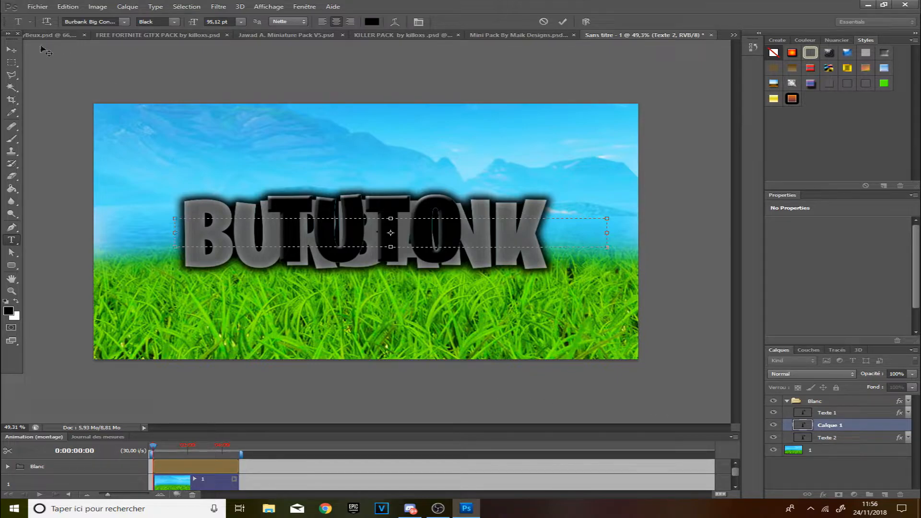
pyautogui.click(15, 52)
pyautogui.press('Delete')
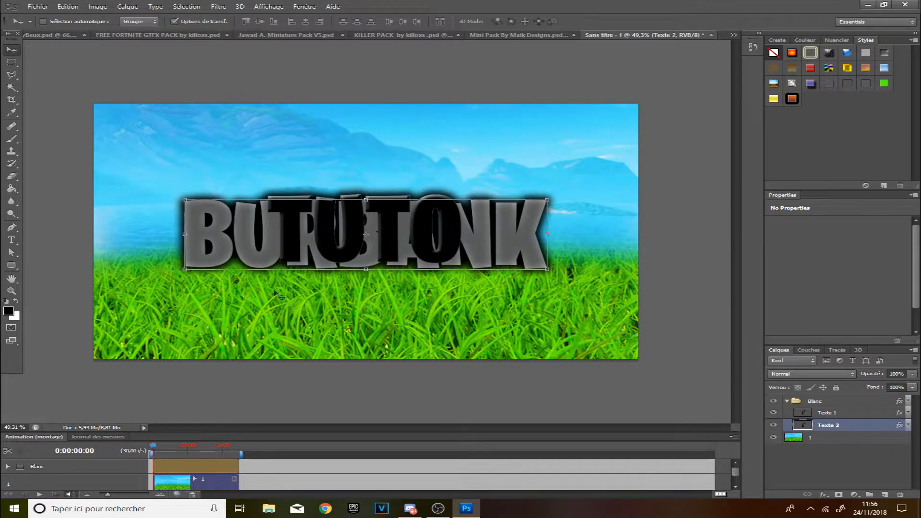
# Change the Texte 2 layer's text to TUTO as well, hiding Texte 1 while editing.
pyautogui.click(15, 240)
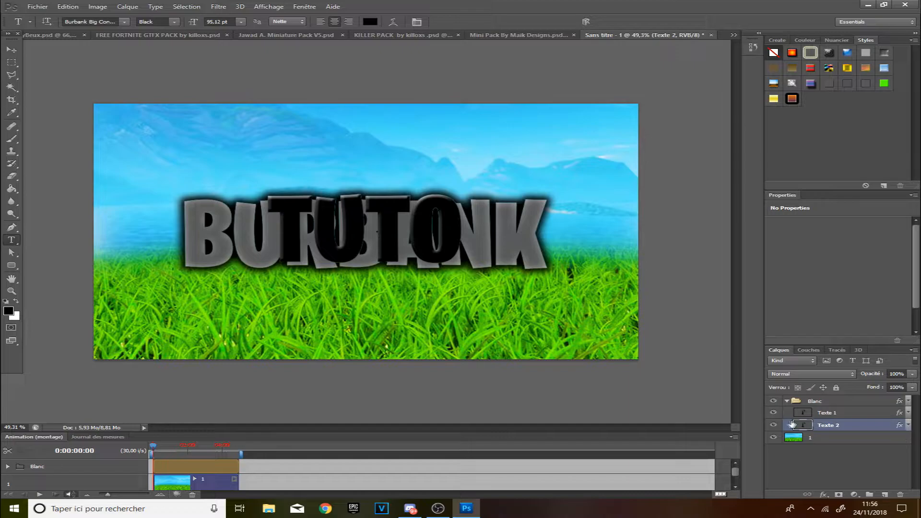
pyautogui.click(775, 413)
pyautogui.moveTo(548, 248); pyautogui.dragTo(20, 250)
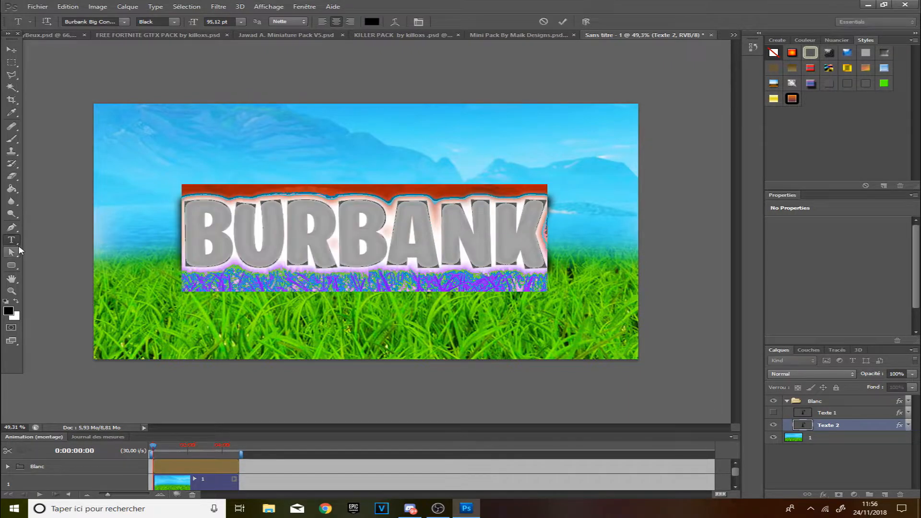
pyautogui.write('TUTO')
pyautogui.click(773, 413)
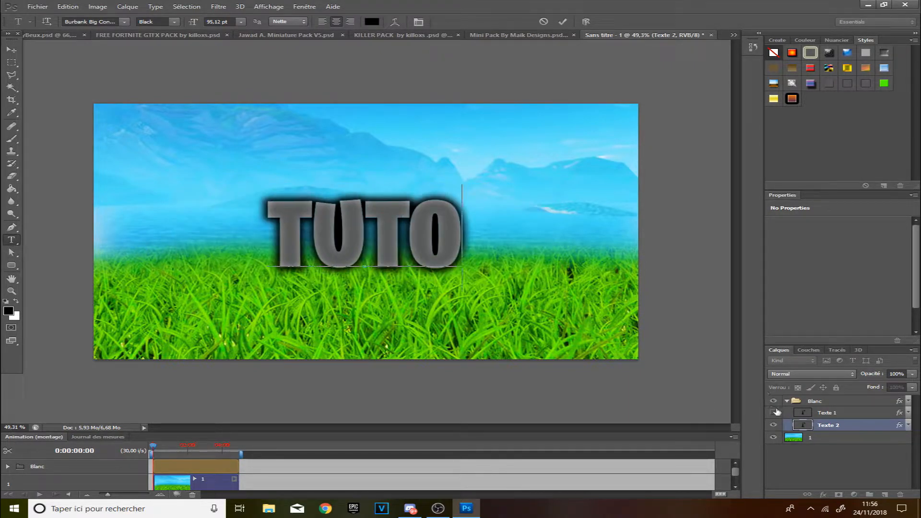
# Add a light gray Color Overlay layer style to the Texte 1 layer.
pyautogui.click(11, 292)
pyautogui.moveTo(417, 224); pyautogui.dragTo(462, 227)
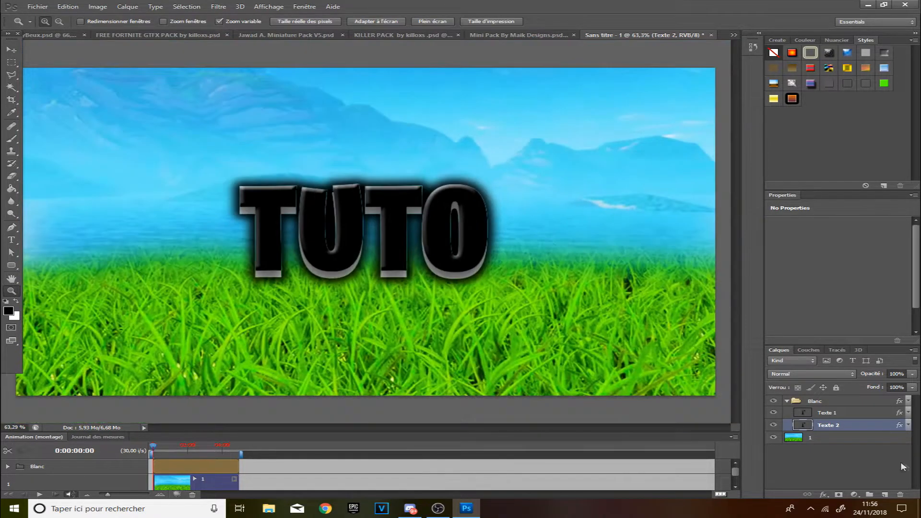
pyautogui.click(862, 414)
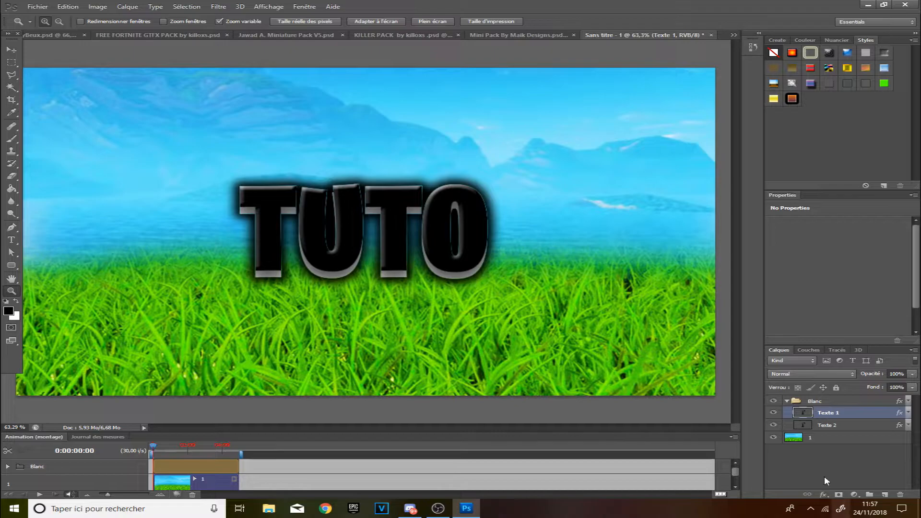
pyautogui.click(775, 414)
pyautogui.click(774, 413)
pyautogui.doubleClick(856, 413)
pyautogui.moveTo(344, 391); pyautogui.dragTo(374, 328)
pyautogui.click(202, 453)
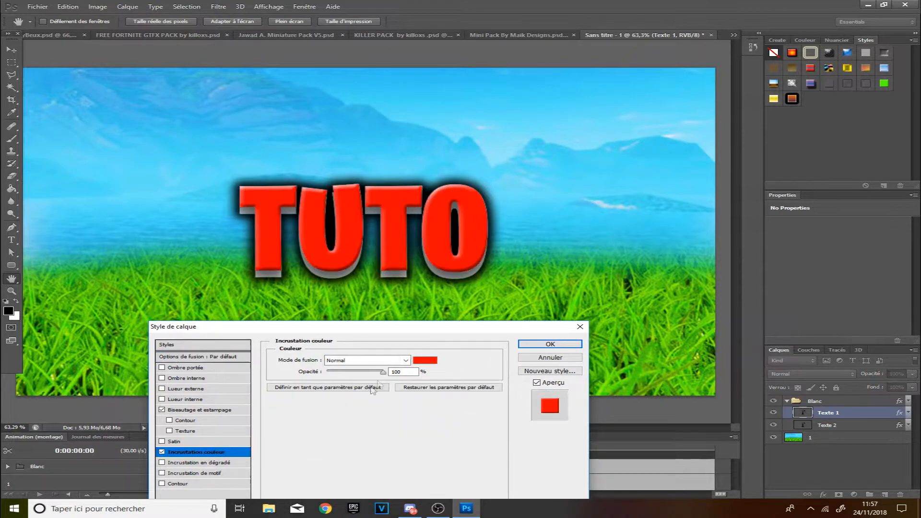
pyautogui.moveTo(434, 330); pyautogui.dragTo(476, 274)
pyautogui.click(474, 307)
pyautogui.click(195, 420)
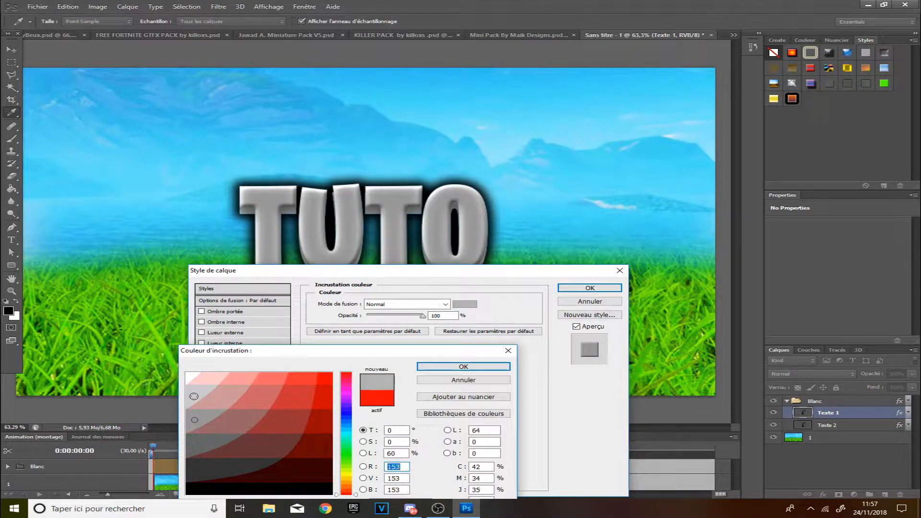
pyautogui.click(194, 396)
pyautogui.click(463, 367)
pyautogui.moveTo(550, 275); pyautogui.dragTo(350, 353)
pyautogui.click(391, 366)
pyautogui.moveTo(391, 288); pyautogui.dragTo(446, 271)
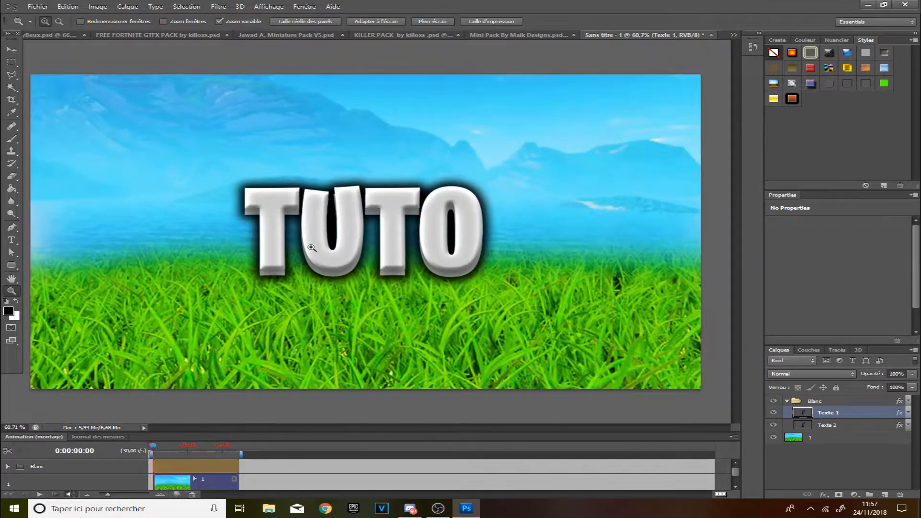
pyautogui.moveTo(311, 248); pyautogui.dragTo(274, 252)
pyautogui.moveTo(458, 379); pyautogui.dragTo(524, 377)
pyautogui.doubleClick(843, 416)
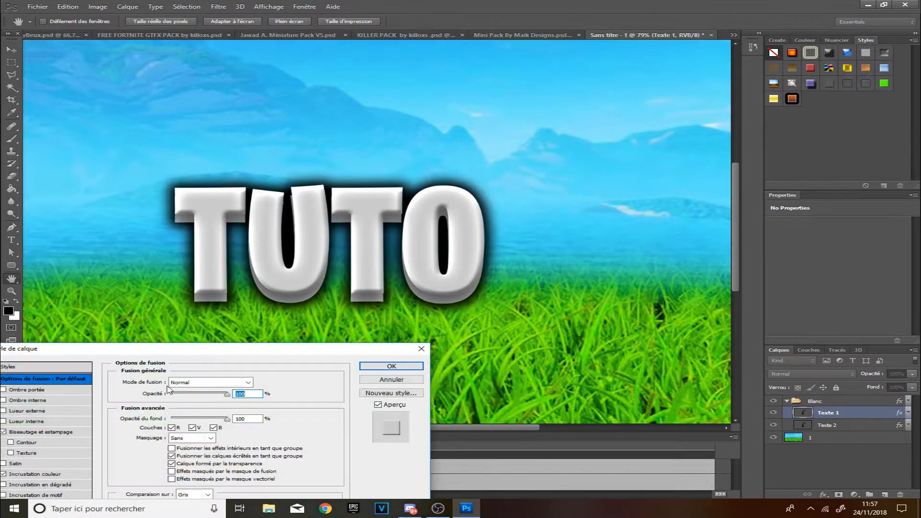
pyautogui.click(407, 366)
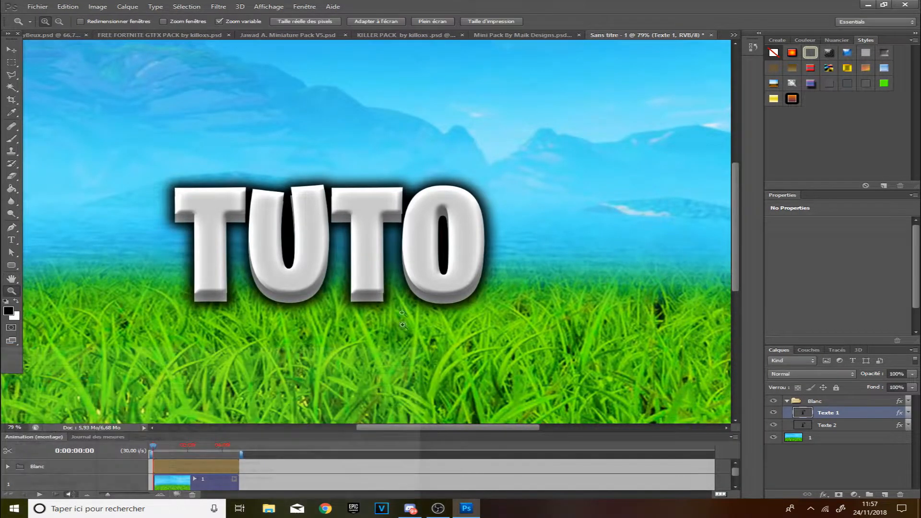
pyautogui.moveTo(423, 293); pyautogui.dragTo(375, 292)
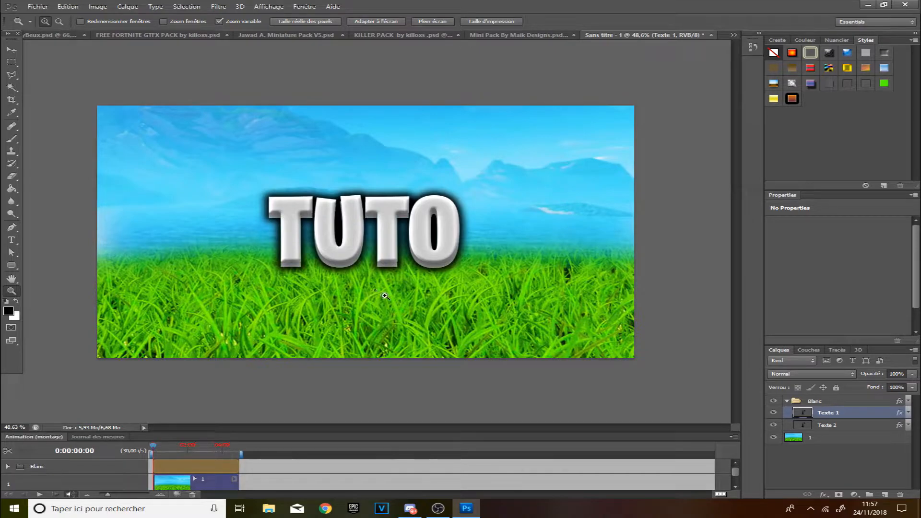
pyautogui.click(444, 259)
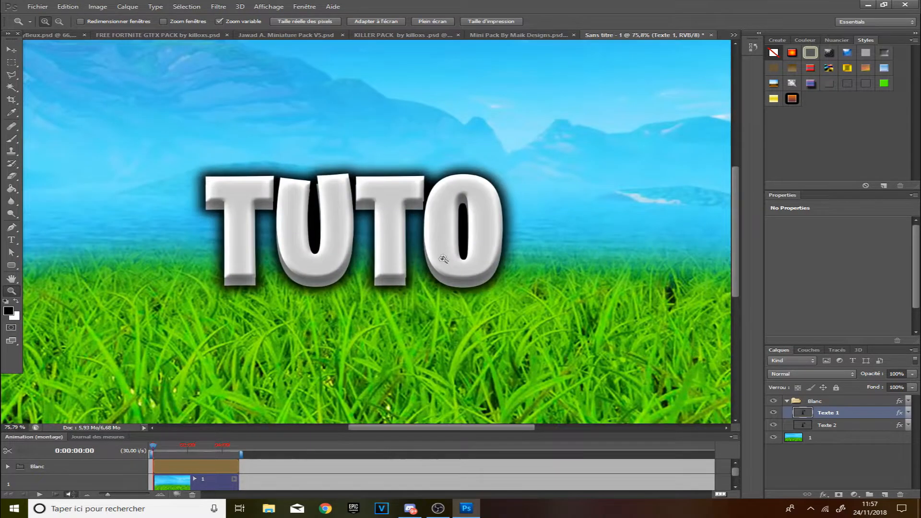
# Move the Blanc group's TUTO text higher up on the canvas.
pyautogui.click(10, 50)
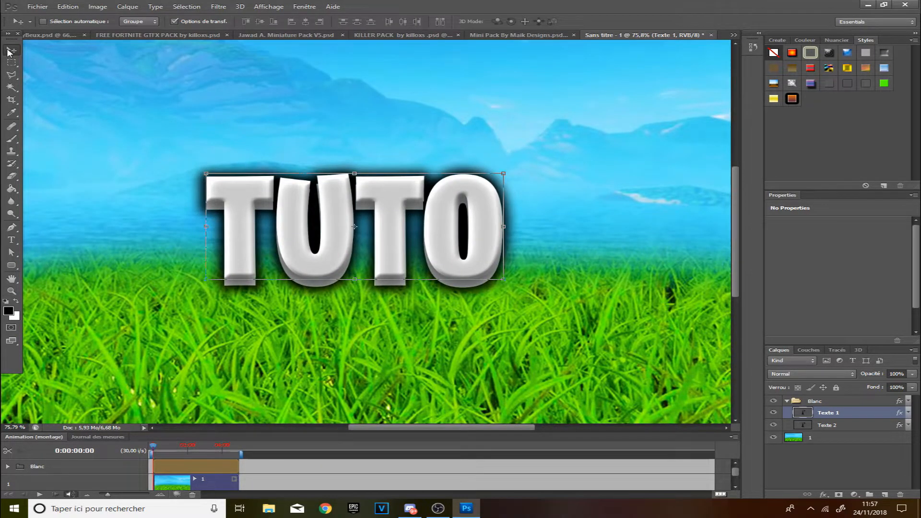
pyautogui.click(859, 404)
pyautogui.moveTo(220, 191); pyautogui.dragTo(299, 166)
pyautogui.moveTo(410, 221); pyautogui.dragTo(327, 186)
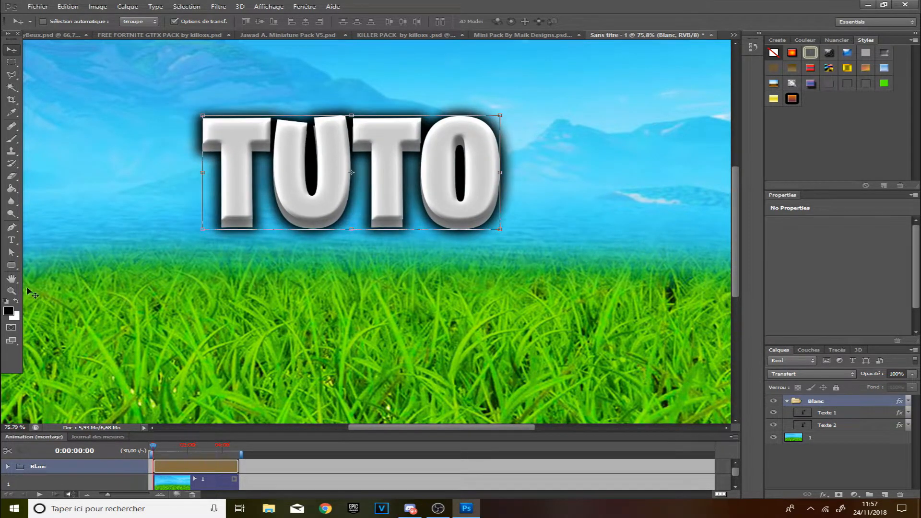
# Duplicate the Blanc group, keeping the default name Blanc copie.
pyautogui.click(12, 291)
pyautogui.moveTo(451, 254); pyautogui.dragTo(413, 251)
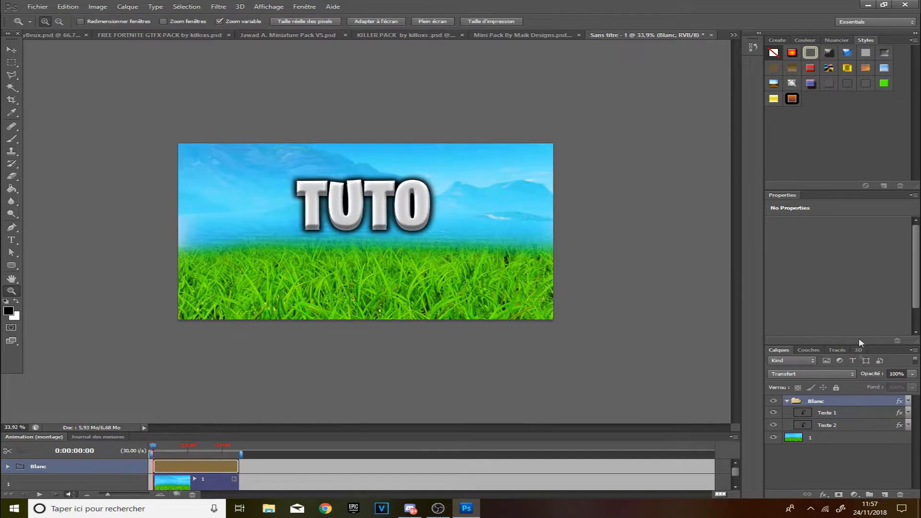
pyautogui.click(859, 413)
pyautogui.click(857, 401)
pyautogui.rightClick(857, 402)
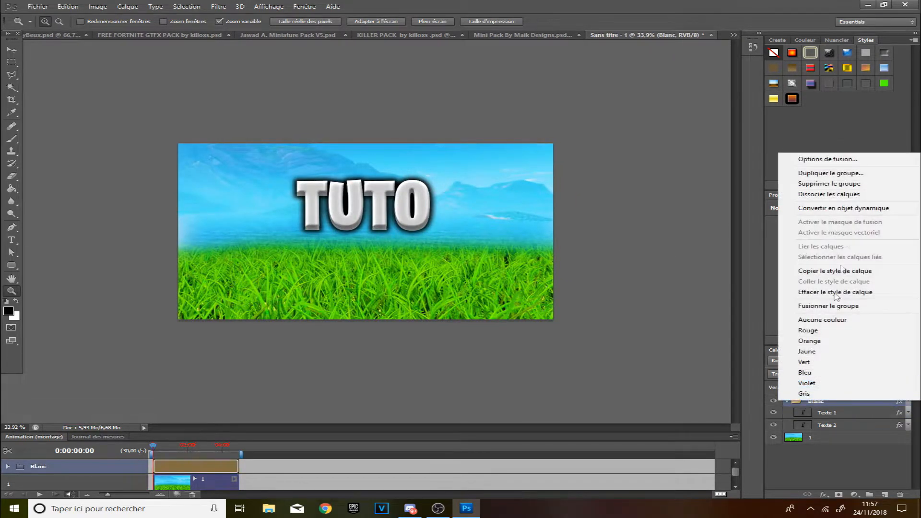
pyautogui.click(852, 172)
pyautogui.click(639, 155)
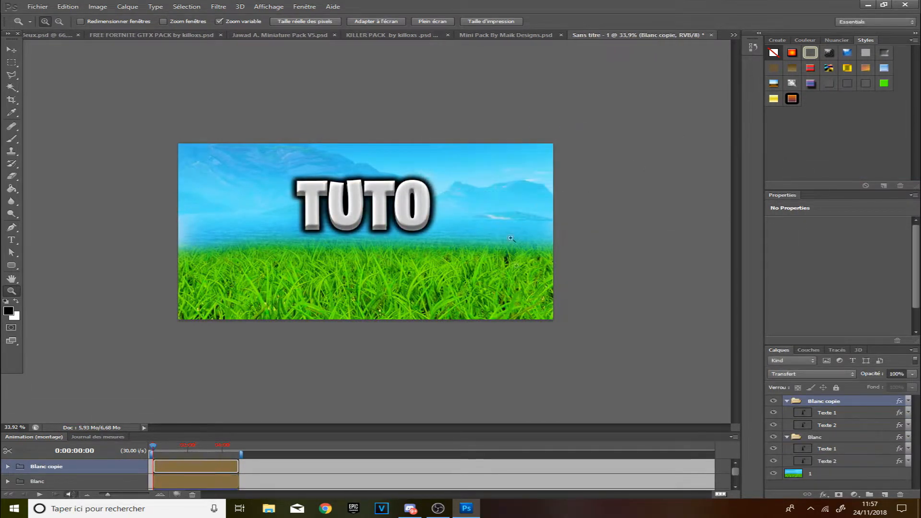
# Place the duplicated text below TUTO and change it to read MINIA.
pyautogui.rightClick(843, 439)
pyautogui.click(847, 465)
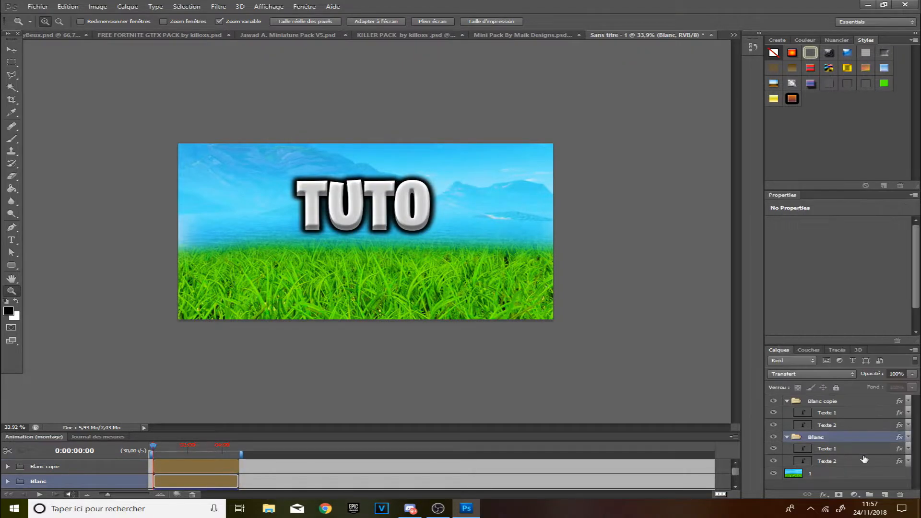
pyautogui.moveTo(436, 240); pyautogui.dragTo(455, 243)
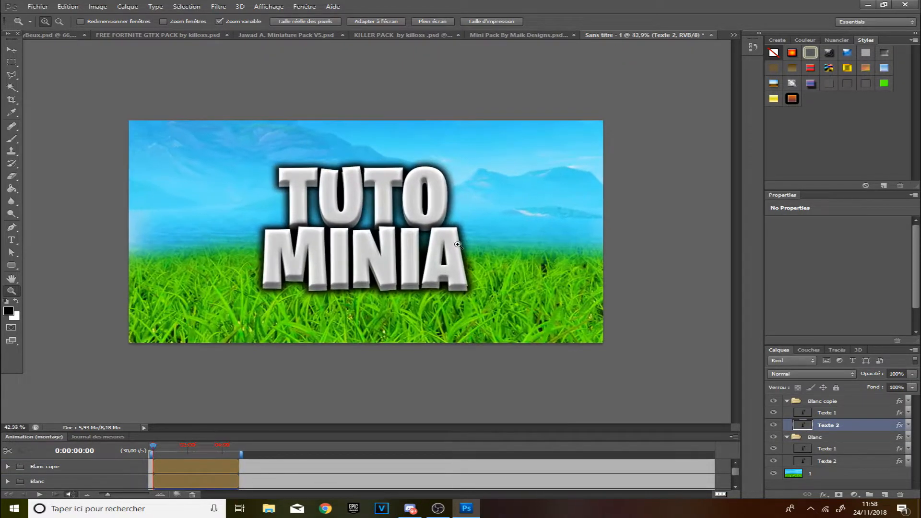
# Reorder the groups so Blanc sits above Blanc copie, then collapse the Blanc group.
pyautogui.click(858, 451)
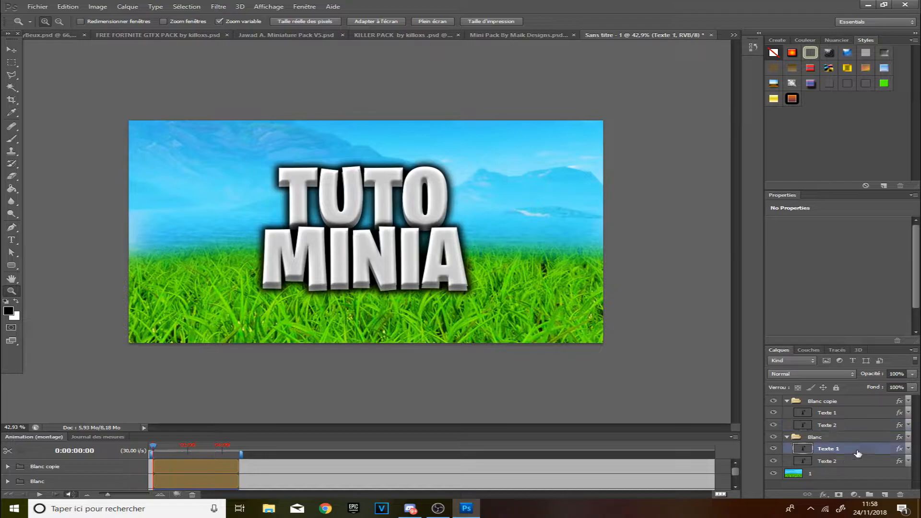
pyautogui.click(863, 405)
pyautogui.click(853, 416)
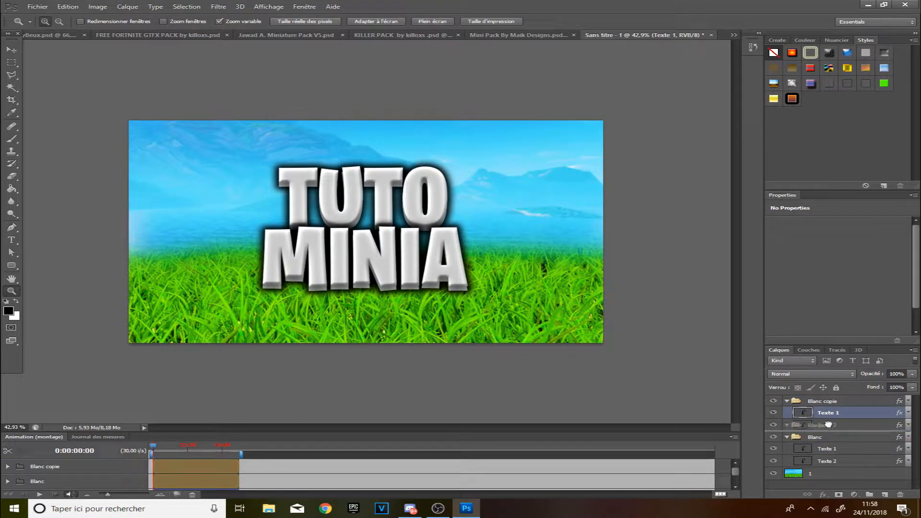
pyautogui.moveTo(831, 395); pyautogui.dragTo(832, 400)
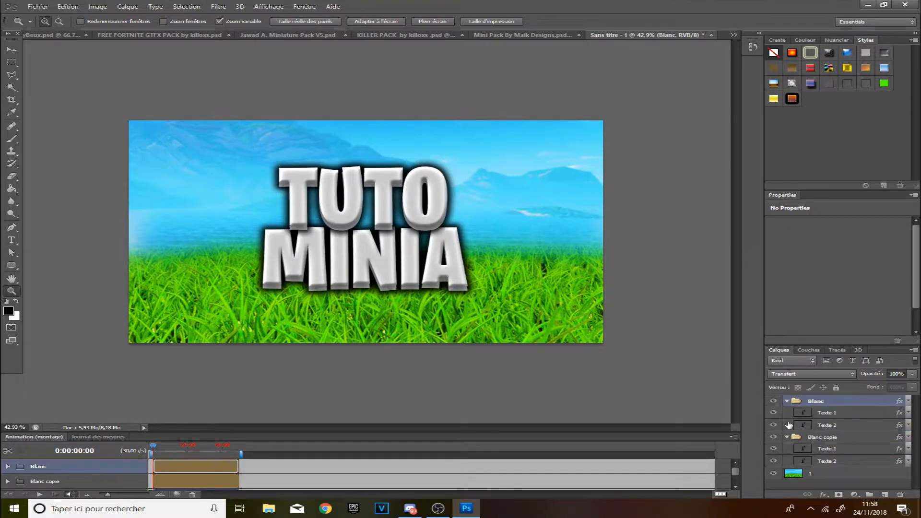
pyautogui.click(787, 402)
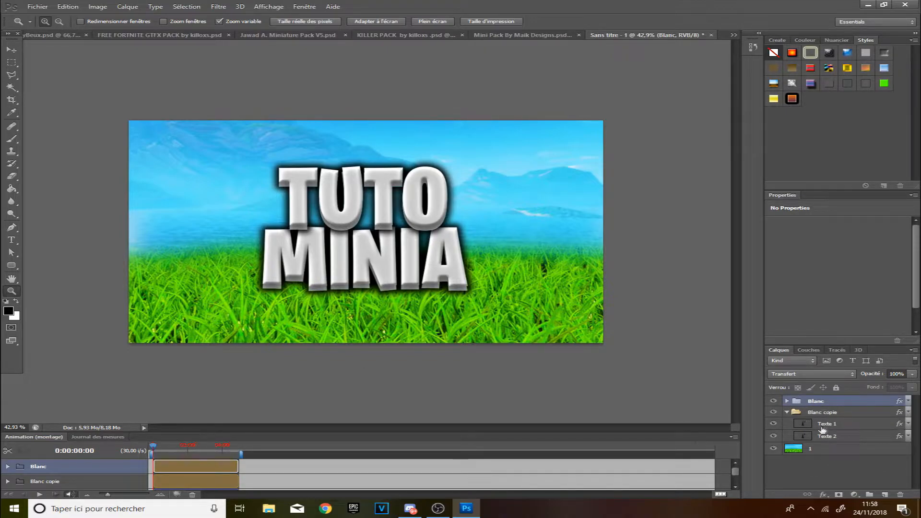
# Give the Texte 1 layer in Blanc copie a red Color Overlay (R 204, G 0, B 0).
pyautogui.click(843, 424)
pyautogui.doubleClick(847, 425)
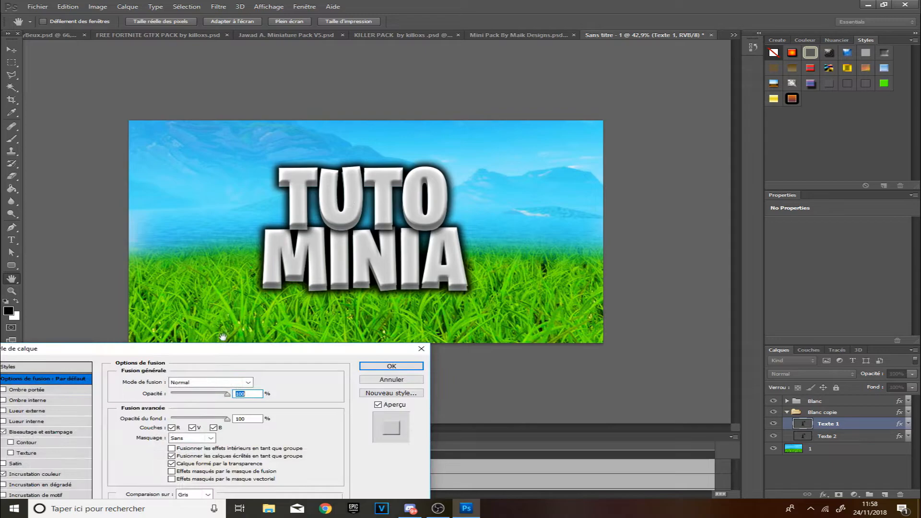
pyautogui.click(120, 426)
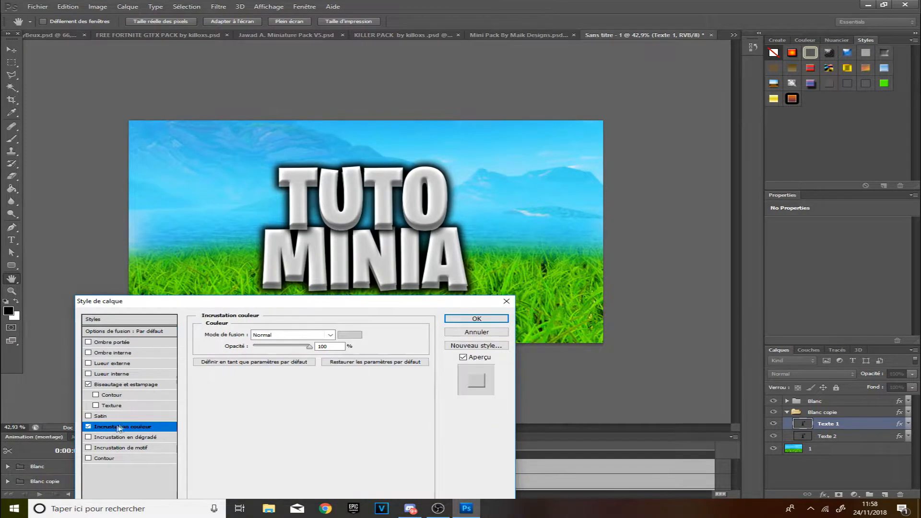
pyautogui.click(350, 334)
pyautogui.click(332, 374)
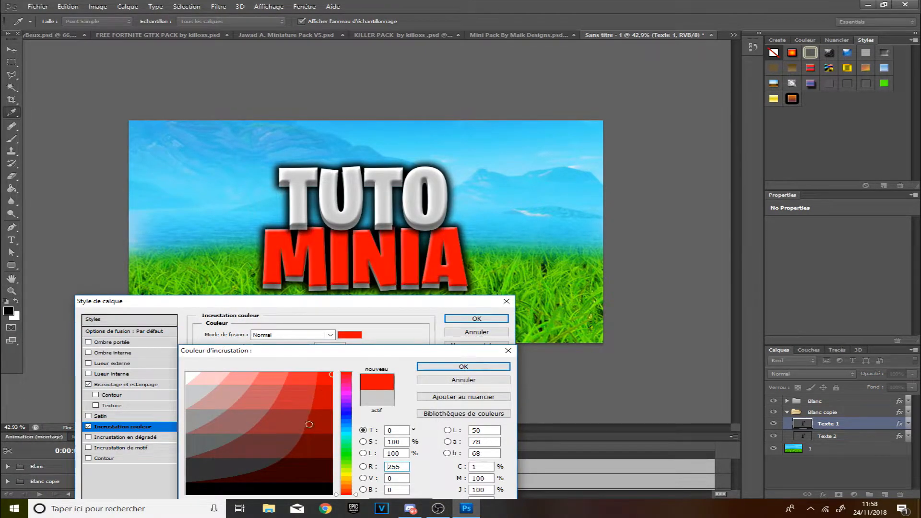
pyautogui.click(318, 397)
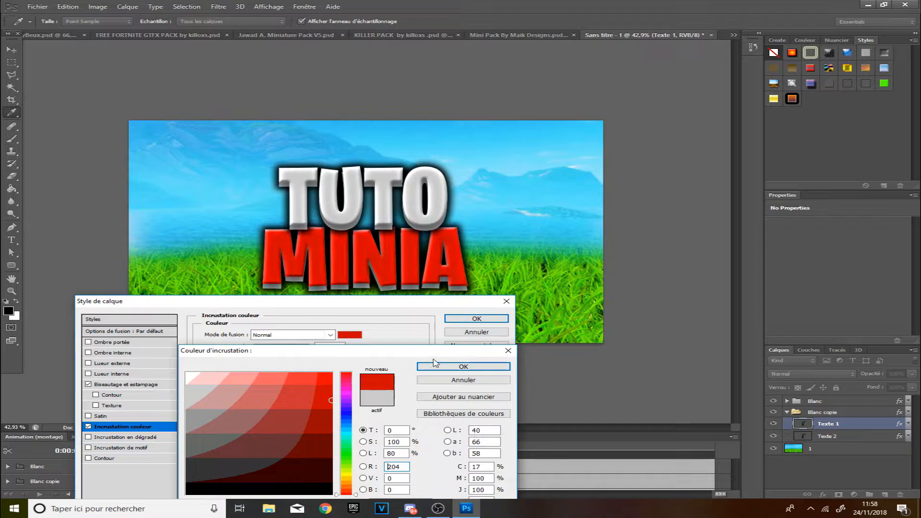
pyautogui.click(463, 367)
pyautogui.click(476, 318)
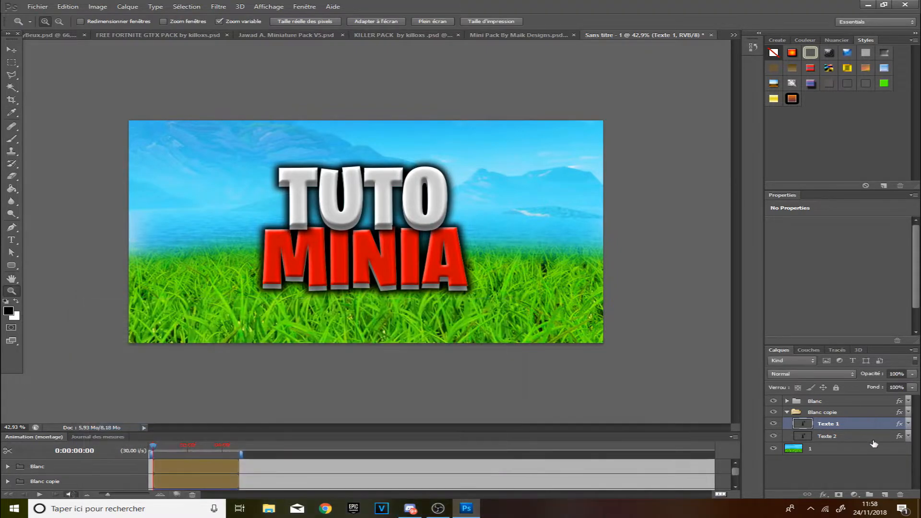
# Give the Texte 2 layer in Blanc copie a dark red Color Overlay (R 102, G 0, B 0).
pyautogui.doubleClick(863, 436)
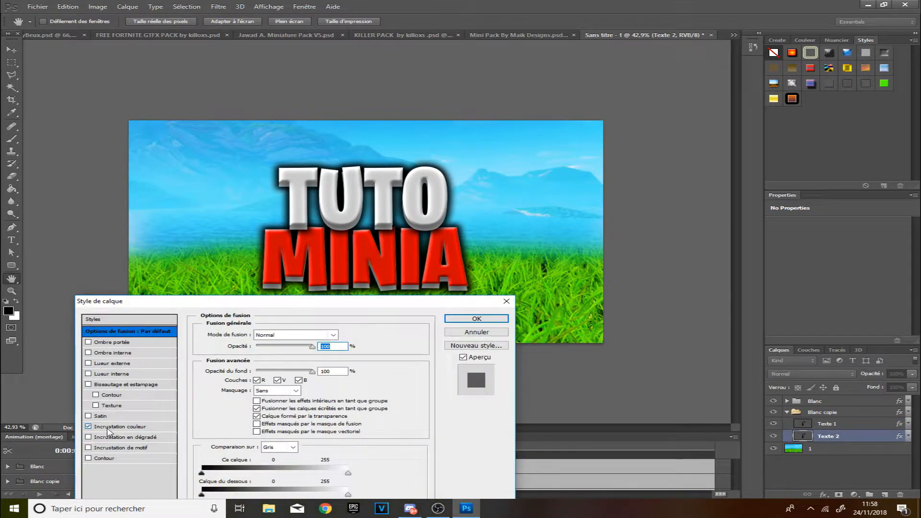
pyautogui.click(109, 429)
pyautogui.click(350, 335)
pyautogui.click(350, 374)
pyautogui.click(318, 417)
pyautogui.click(315, 442)
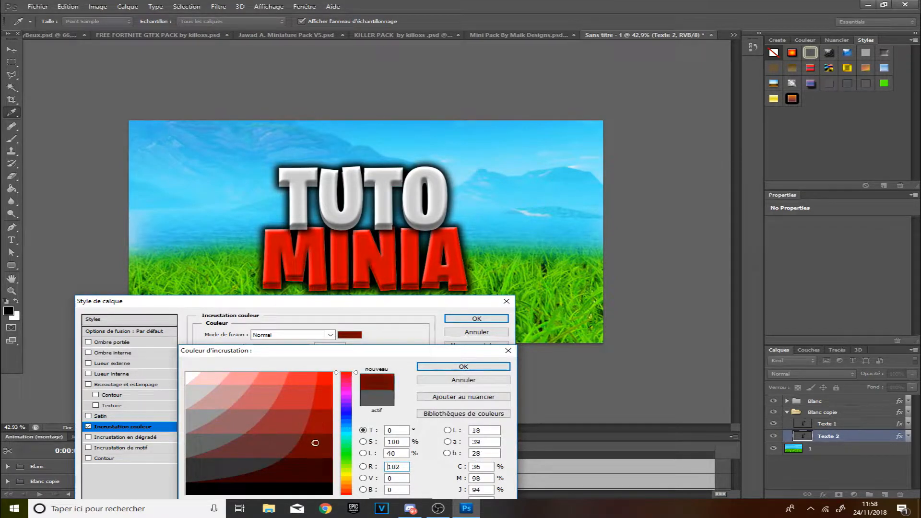
pyautogui.click(306, 459)
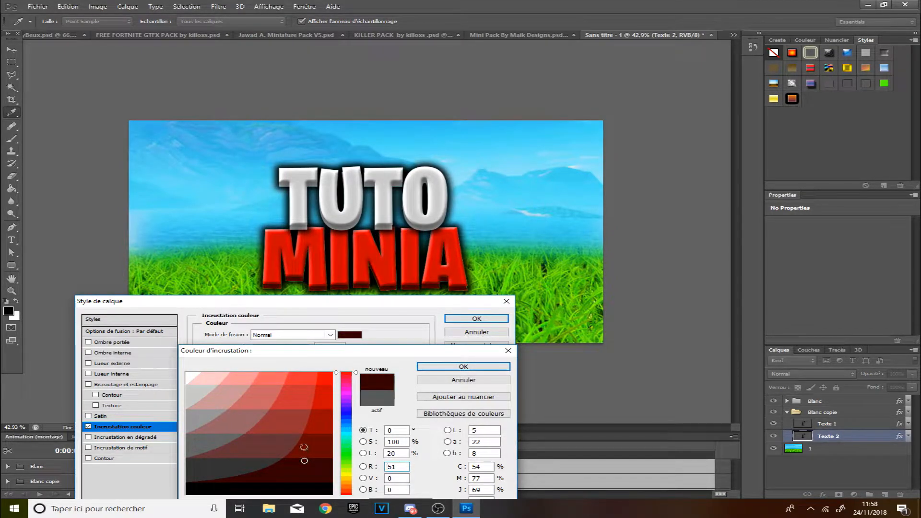
pyautogui.click(281, 425)
pyautogui.click(321, 432)
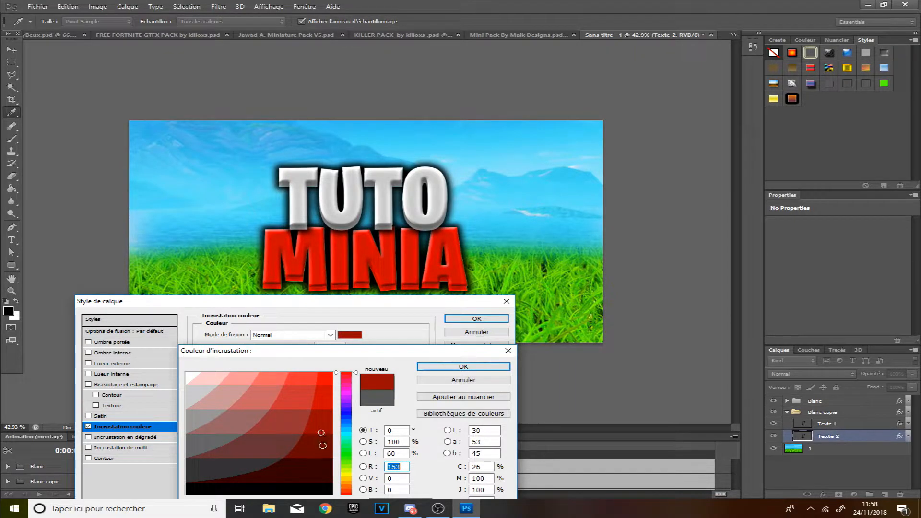
pyautogui.click(323, 445)
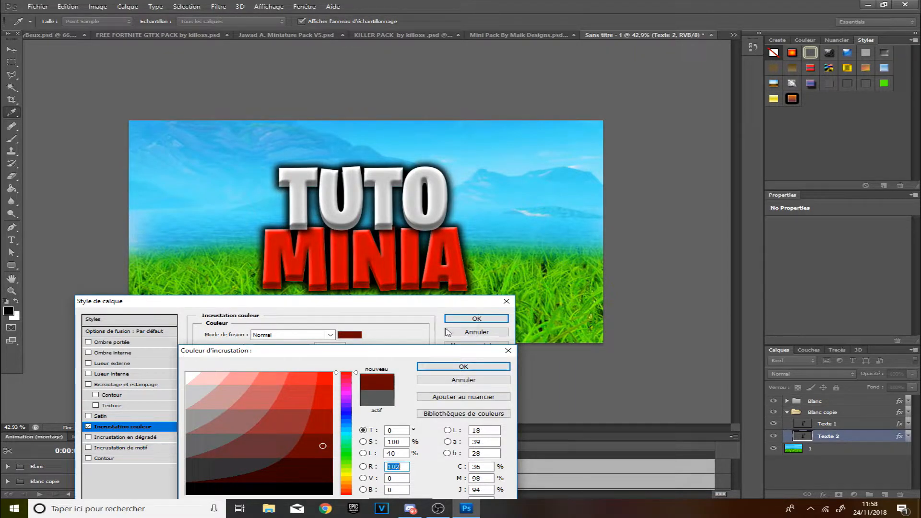
pyautogui.click(473, 366)
pyautogui.click(475, 319)
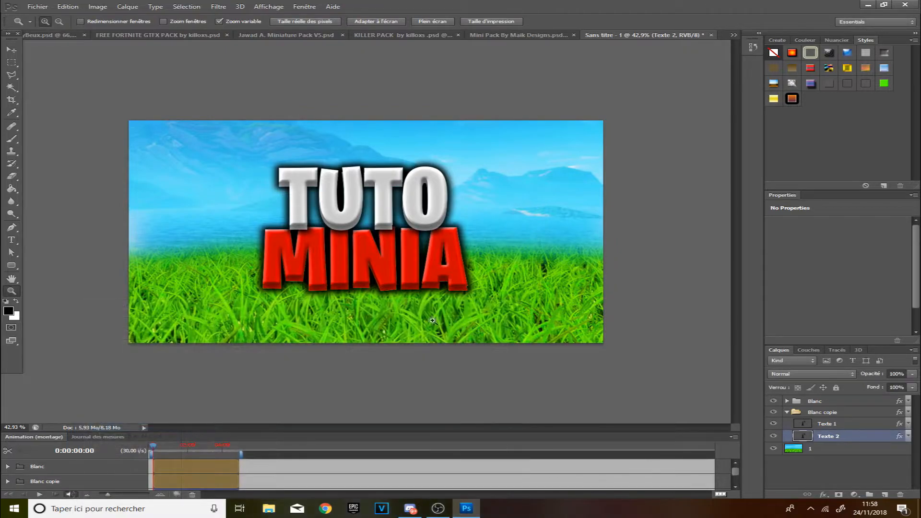
pyautogui.scroll(-4, 363, 306)
pyautogui.moveTo(362, 306); pyautogui.dragTo(443, 312)
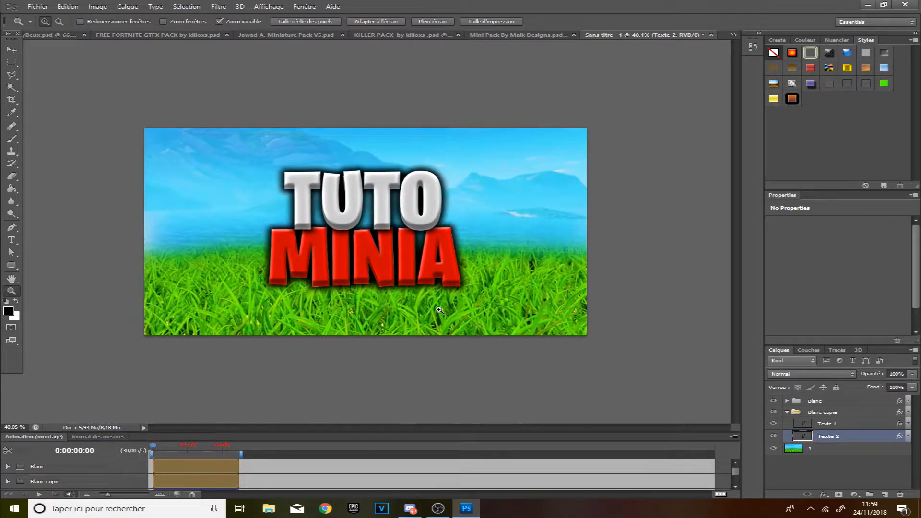
pyautogui.click(12, 50)
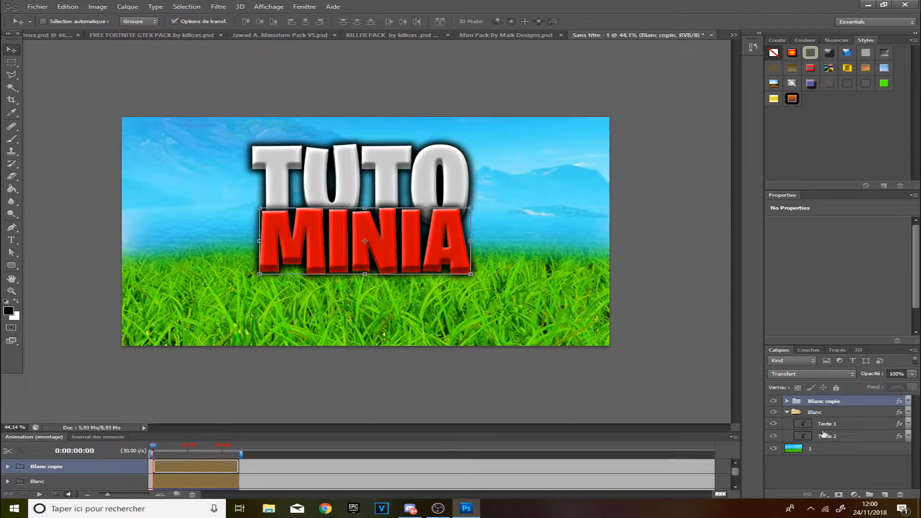
pyautogui.rightClick(841, 425)
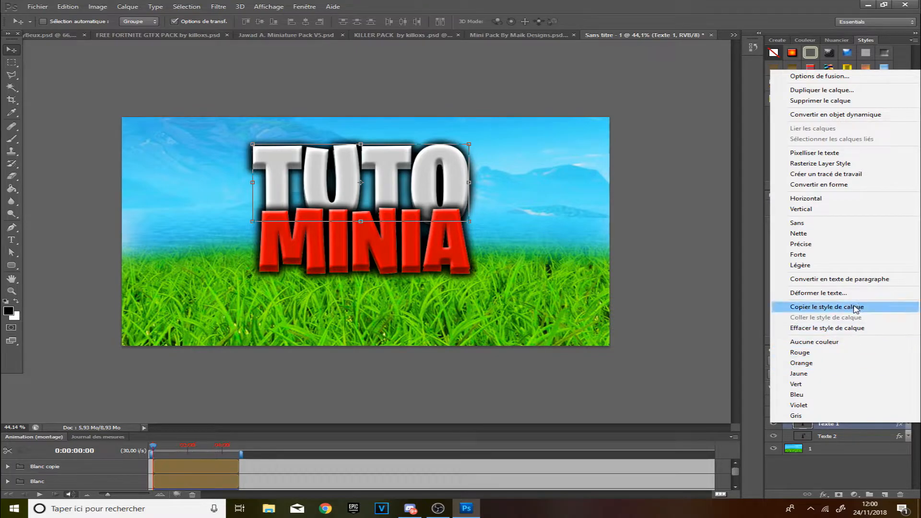
pyautogui.click(835, 293)
pyautogui.click(203, 361)
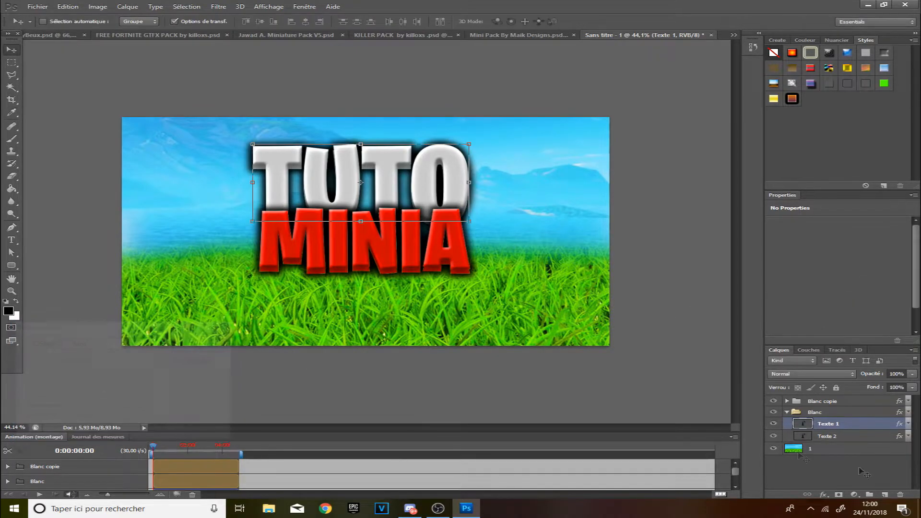
# Warp the Texte 1 layer in the Blanc group with an Arc style, horizontal, bend 10%.
pyautogui.click(790, 414)
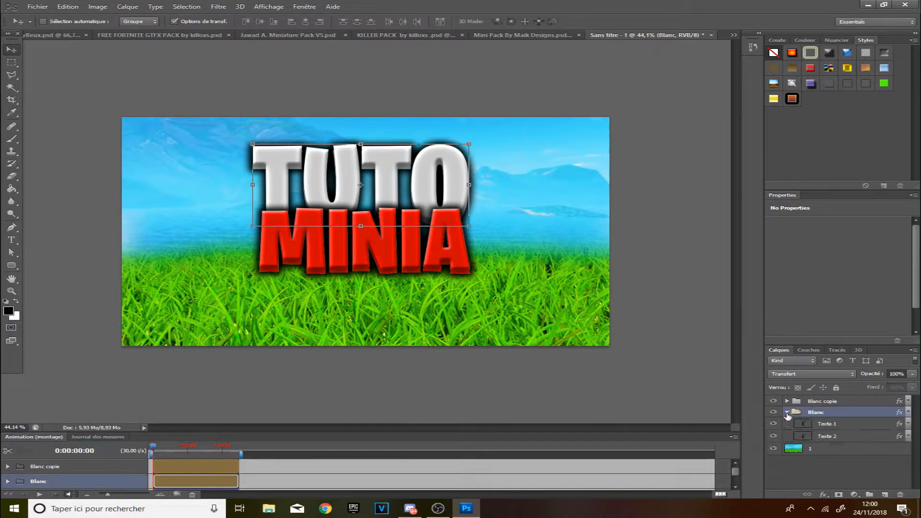
pyautogui.click(816, 425)
pyautogui.rightClick(849, 424)
pyautogui.click(640, 421)
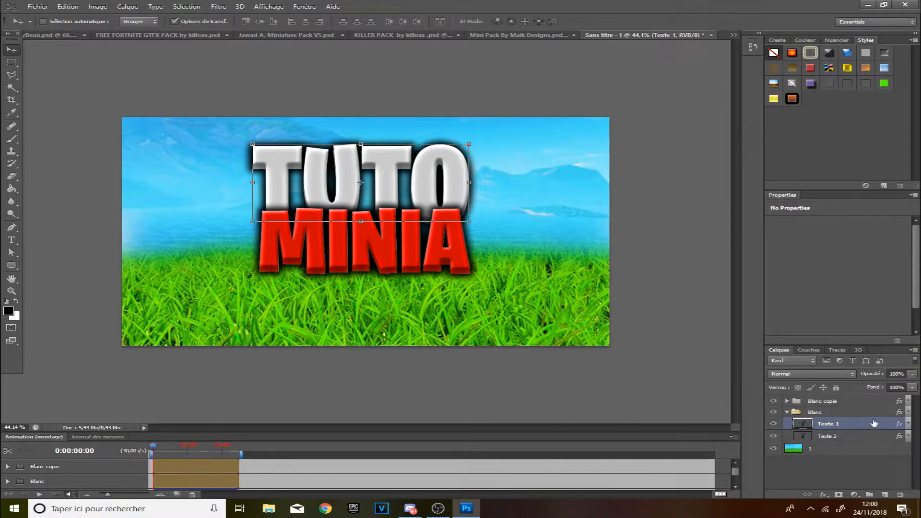
pyautogui.rightClick(851, 429)
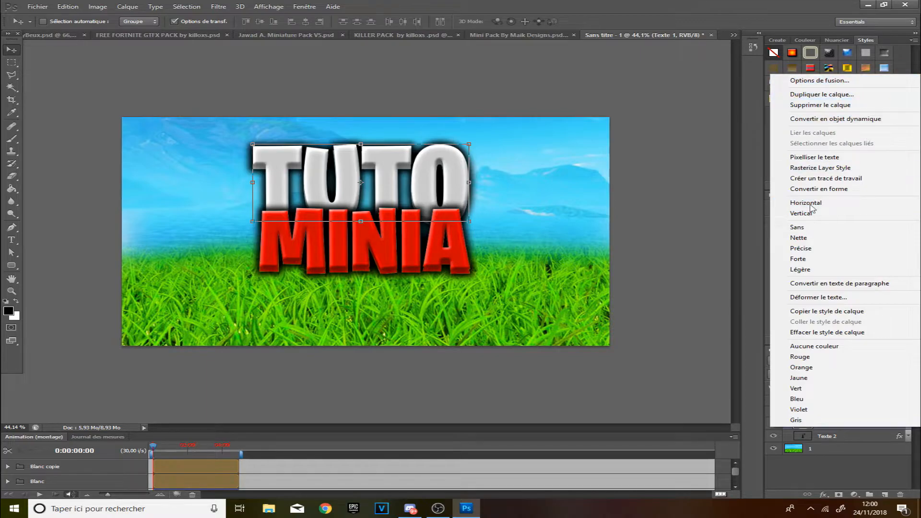
pyautogui.click(819, 298)
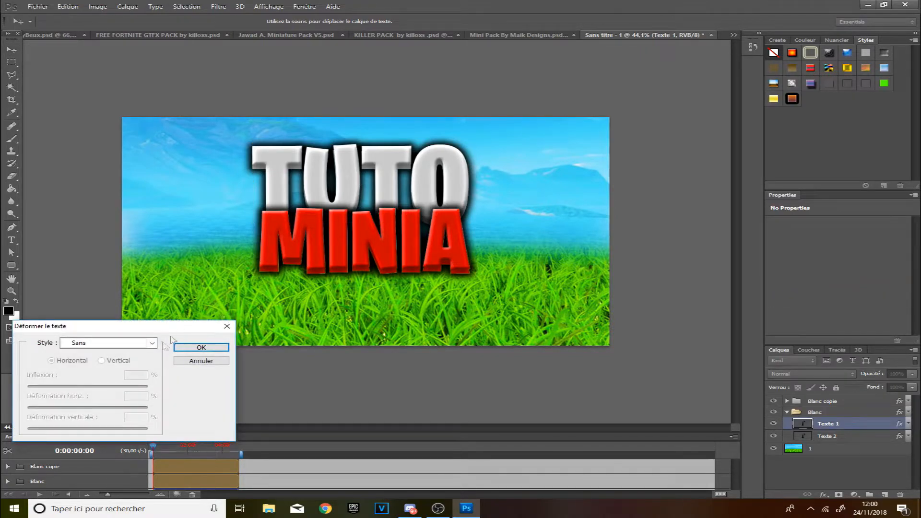
pyautogui.click(153, 342)
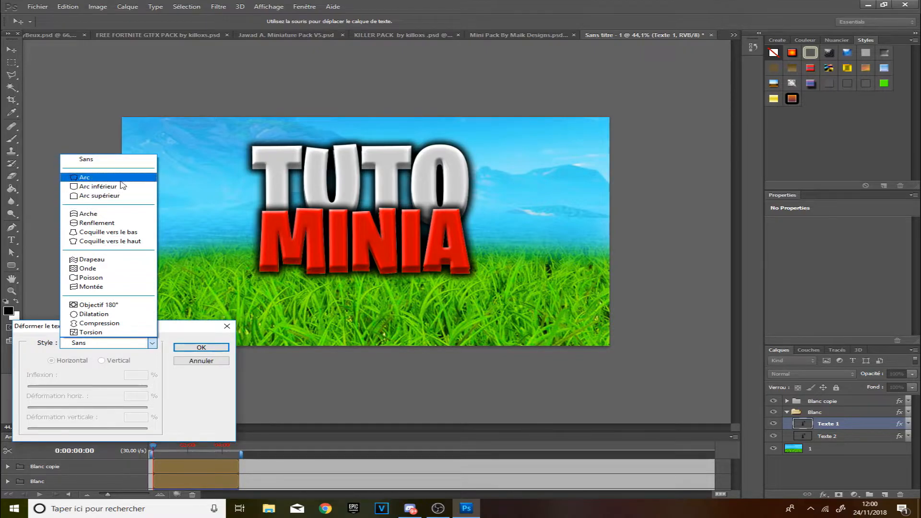
pyautogui.click(121, 180)
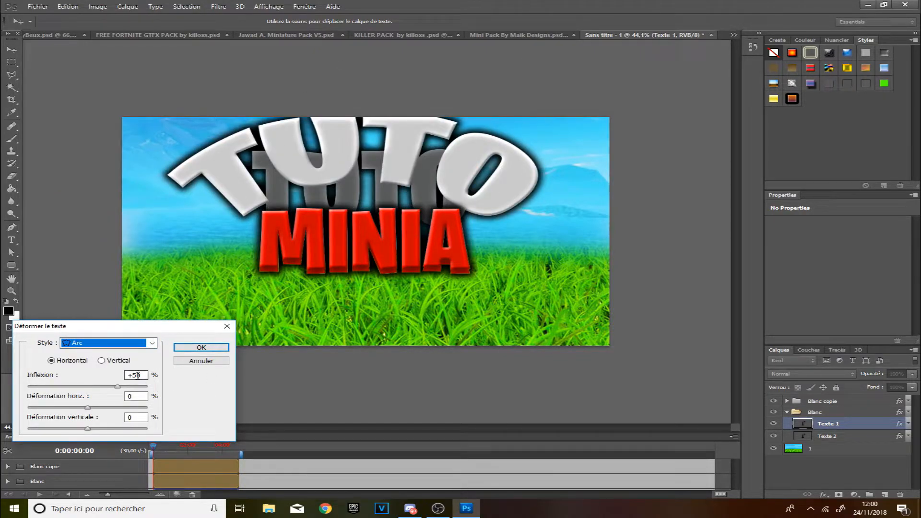
pyautogui.doubleClick(137, 376)
pyautogui.write('15')
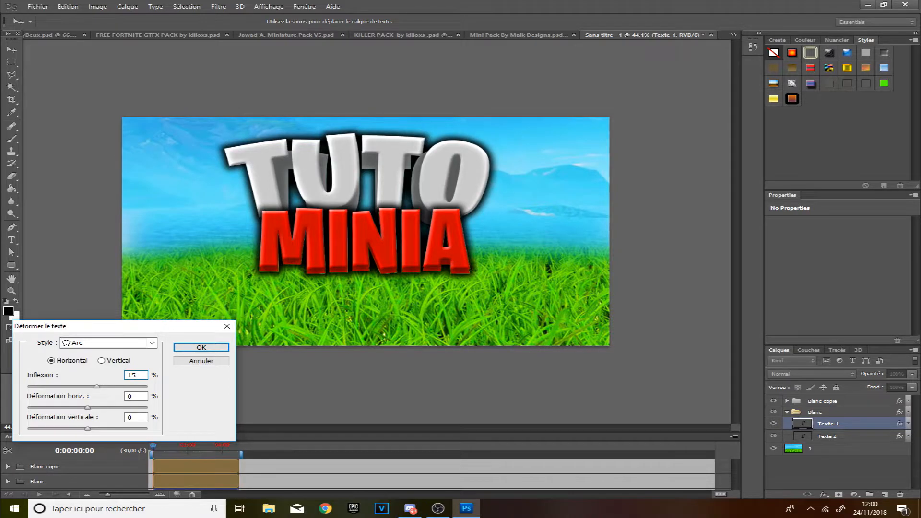
pyautogui.press('BackSpace')
pyautogui.press('BackSpace')
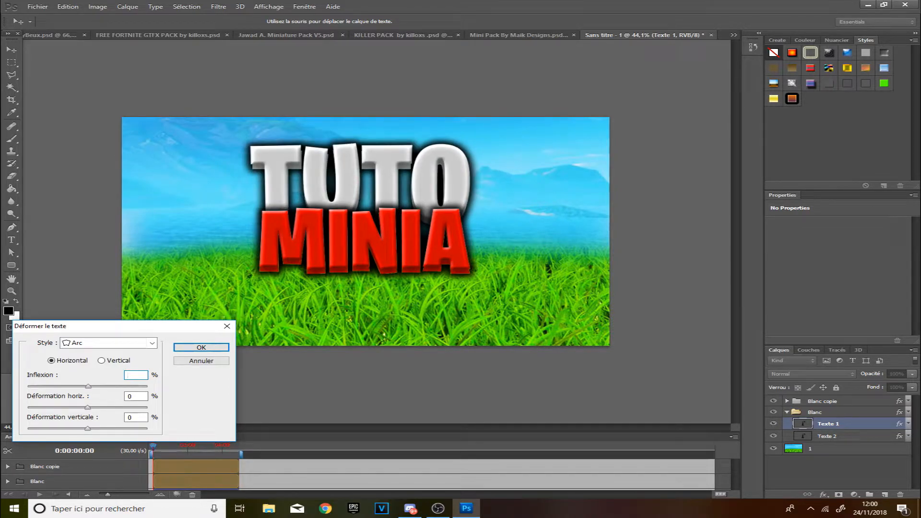
pyautogui.write('10')
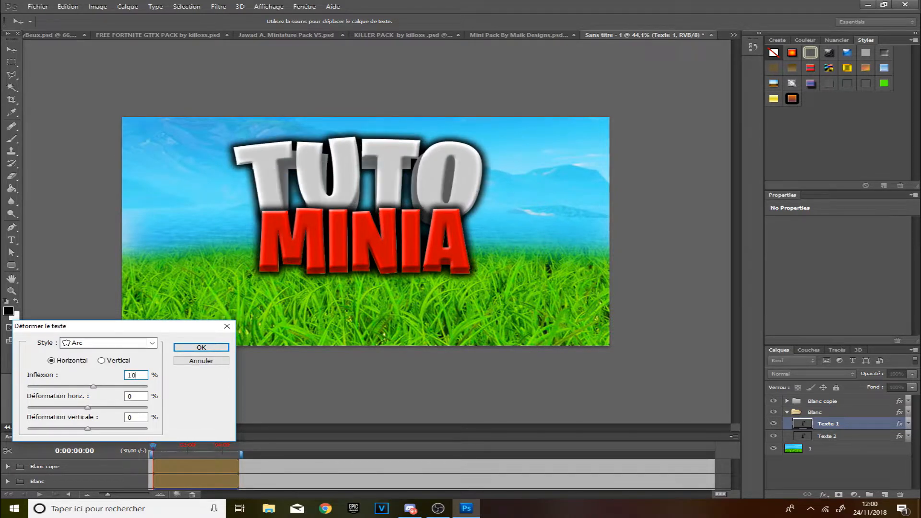
pyautogui.click(201, 348)
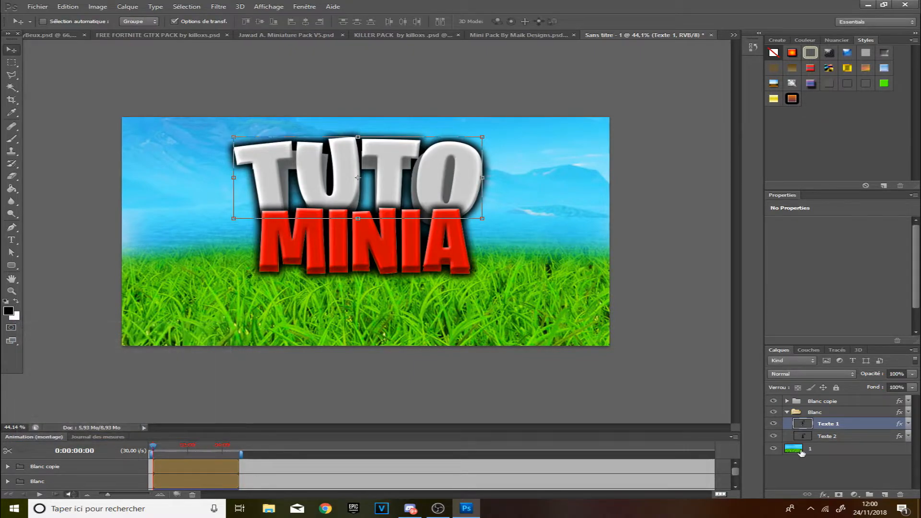
# Warp the Texte 2 layer in the Blanc group with an Arc style, bend 10%.
pyautogui.click(849, 438)
pyautogui.rightClick(852, 439)
pyautogui.click(854, 442)
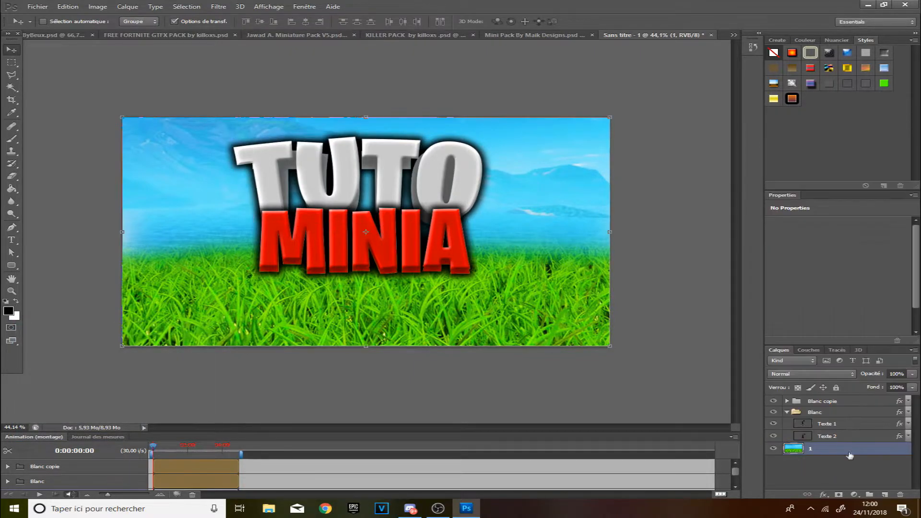
pyautogui.rightClick(856, 443)
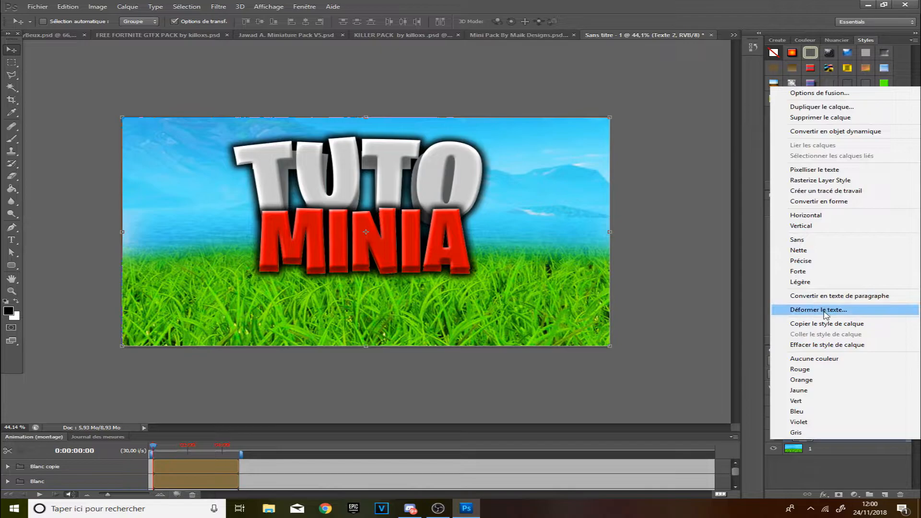
pyautogui.click(825, 311)
pyautogui.click(144, 343)
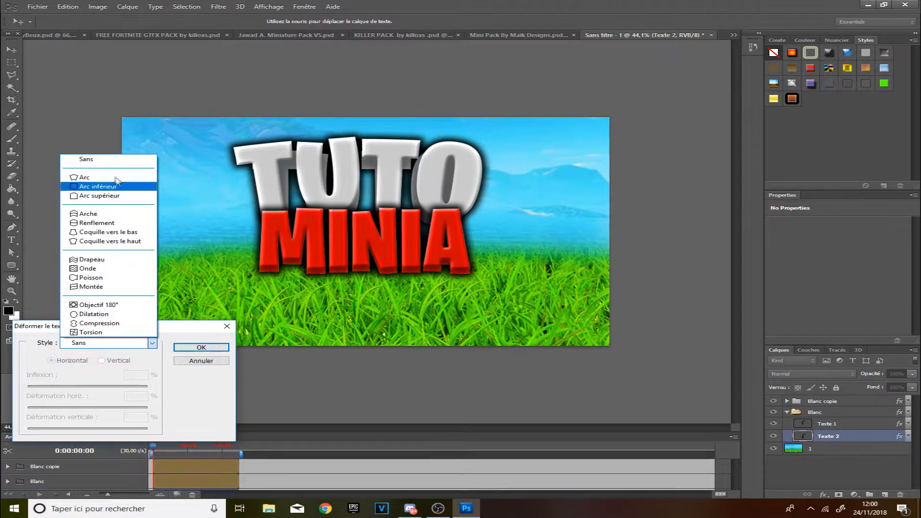
pyautogui.click(85, 177)
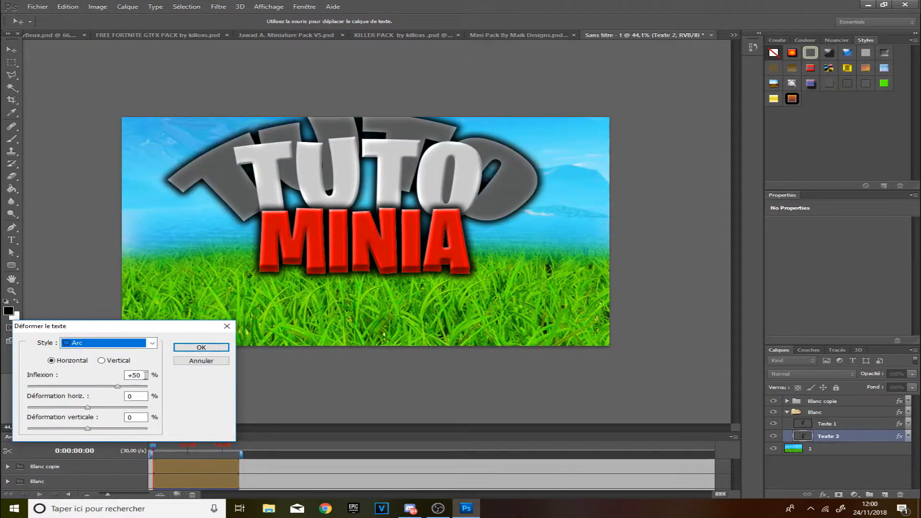
pyautogui.write('10')
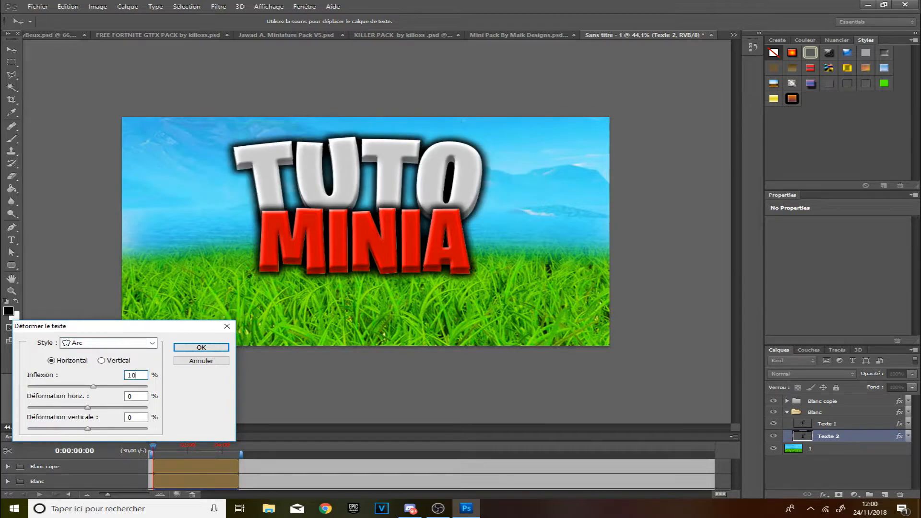
pyautogui.click(200, 349)
# Collapse the Blanc group and expand the Blanc copie group.
pyautogui.click(12, 292)
pyautogui.moveTo(337, 286); pyautogui.dragTo(358, 284)
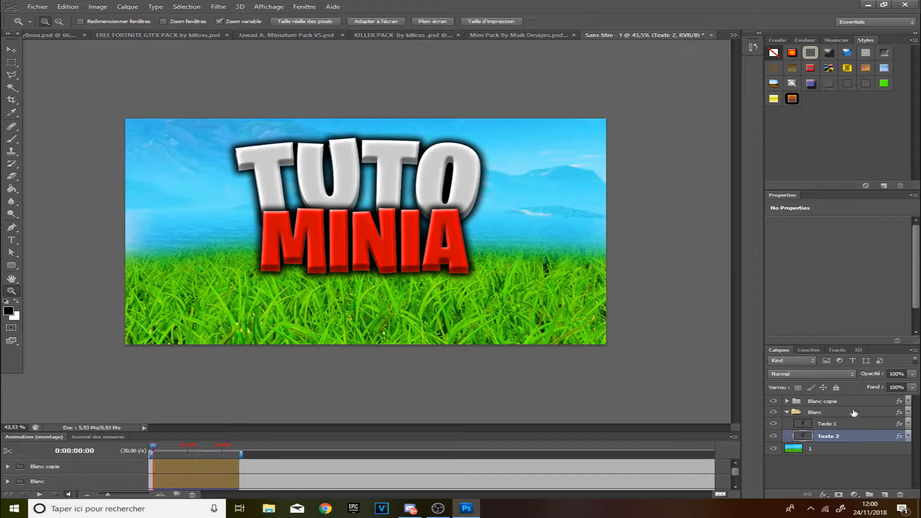
pyautogui.click(789, 412)
pyautogui.click(787, 402)
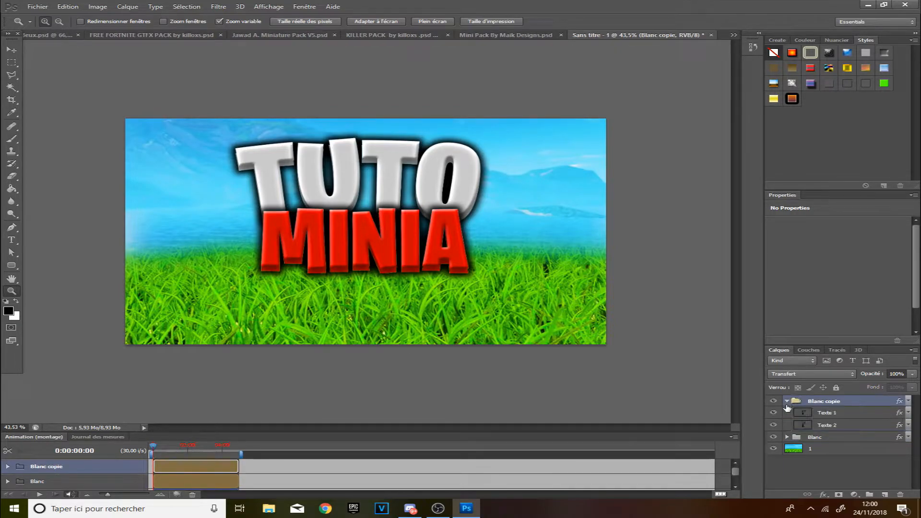
# Warp the Texte 1 layer in Blanc copie with an Arc style, horizontal, bend 15%.
pyautogui.click(842, 414)
pyautogui.rightClick(827, 413)
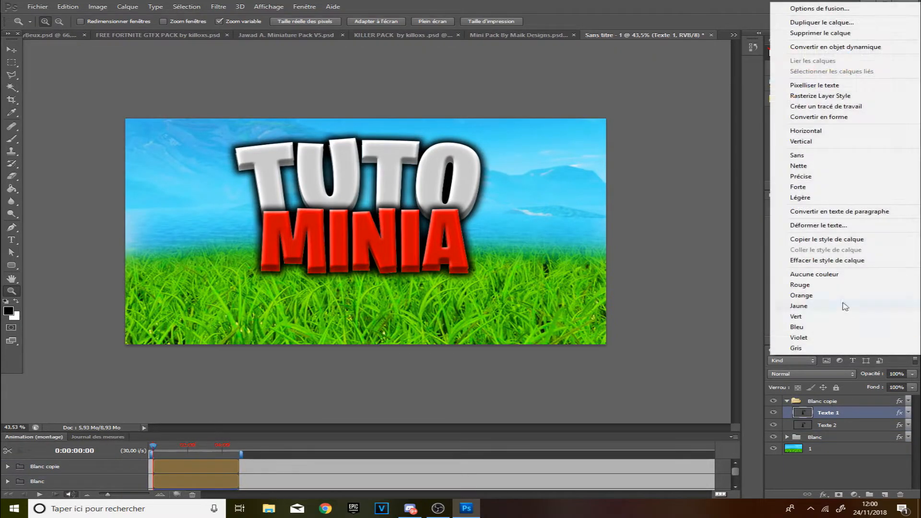
pyautogui.click(816, 229)
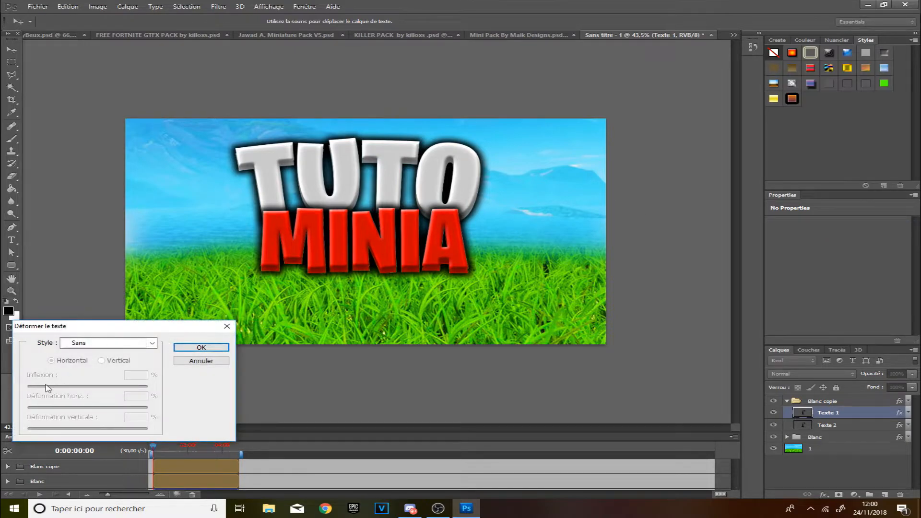
pyautogui.click(116, 344)
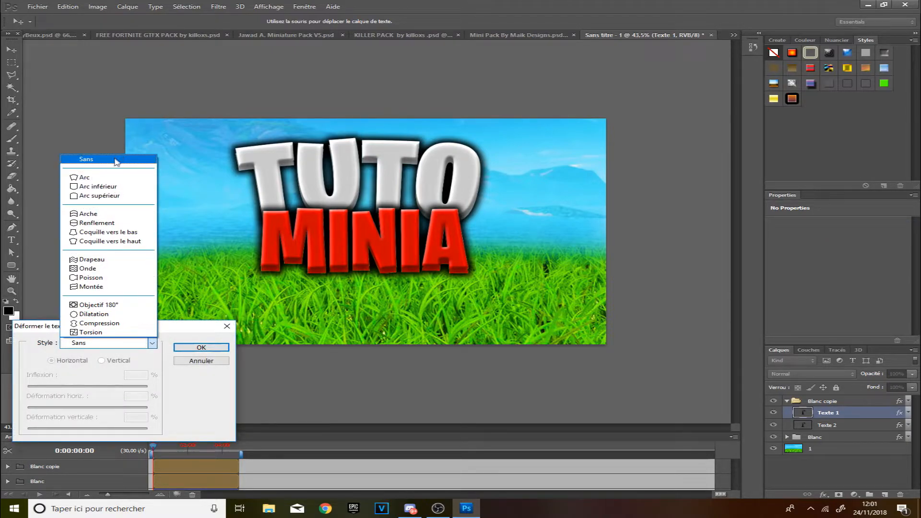
pyautogui.click(96, 177)
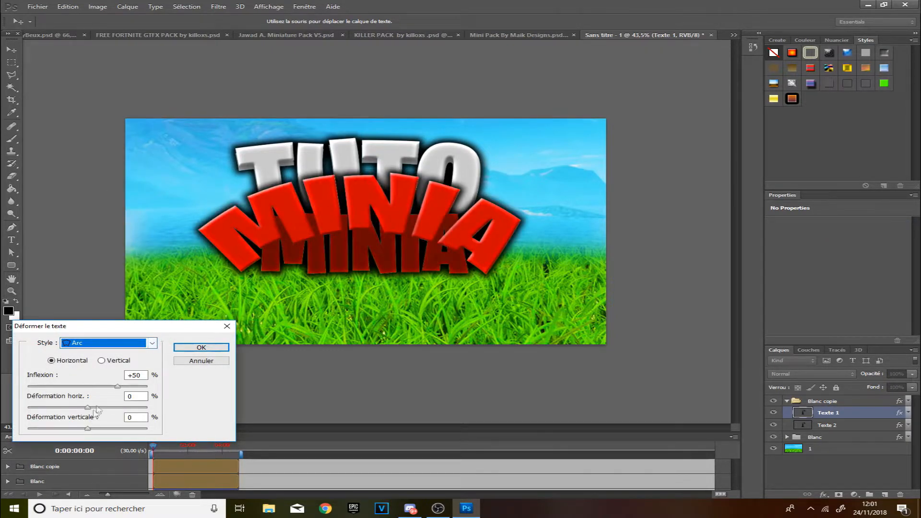
pyautogui.click(115, 361)
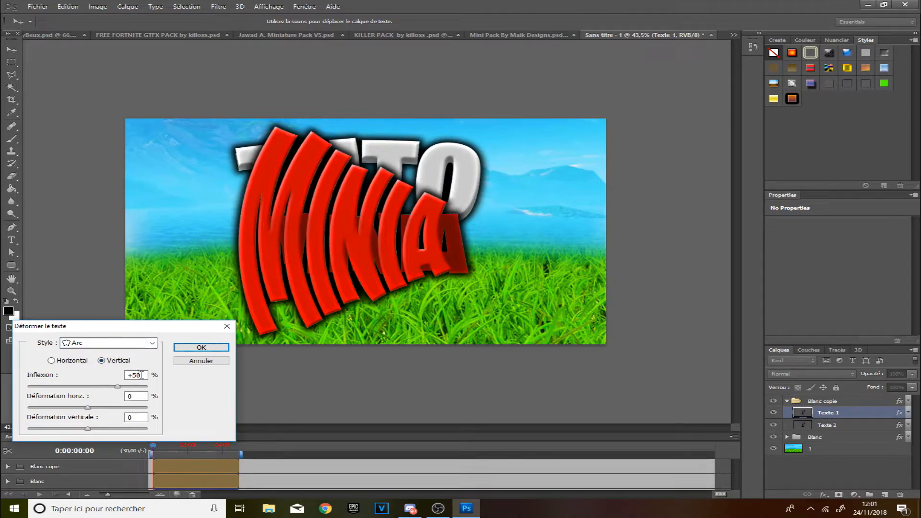
pyautogui.write('10')
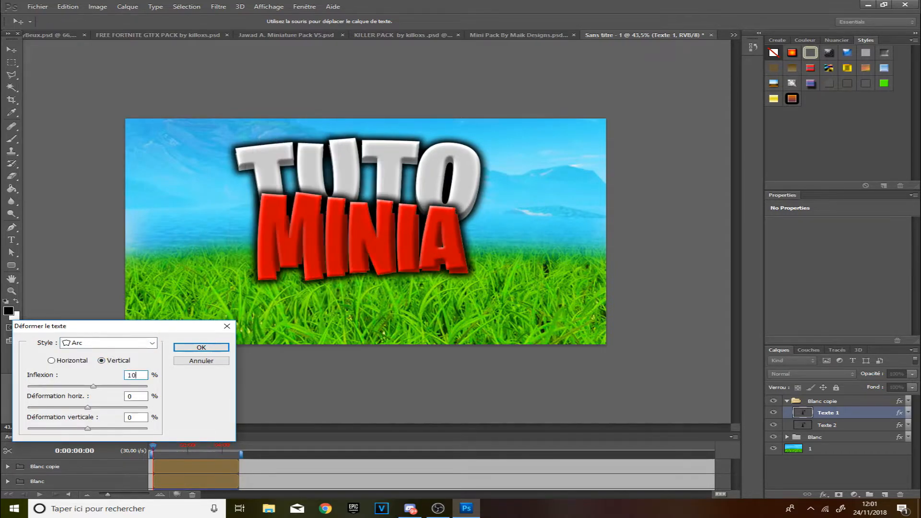
pyautogui.click(52, 361)
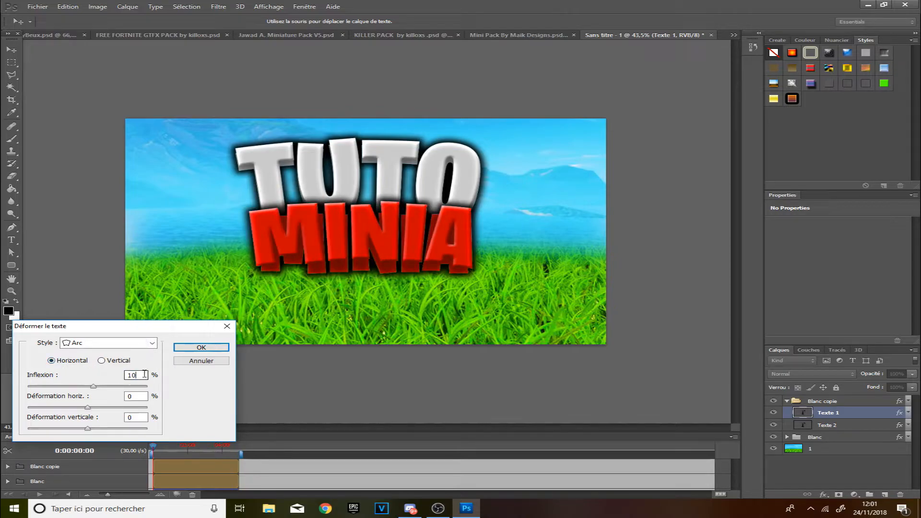
pyautogui.write('15')
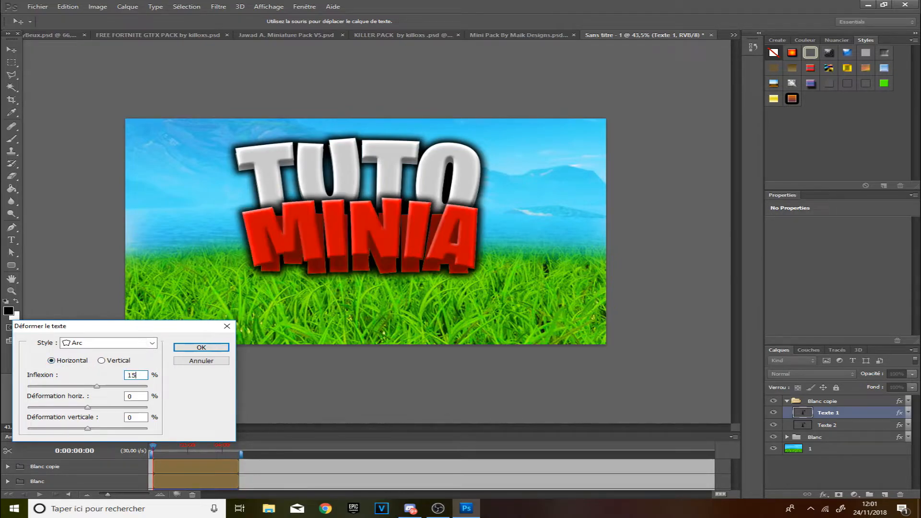
pyautogui.click(201, 347)
# Warp the Texte 2 layer in Blanc copie with an Arc style, horizontal, bend 15%.
pyautogui.press('z')
pyautogui.click(800, 427)
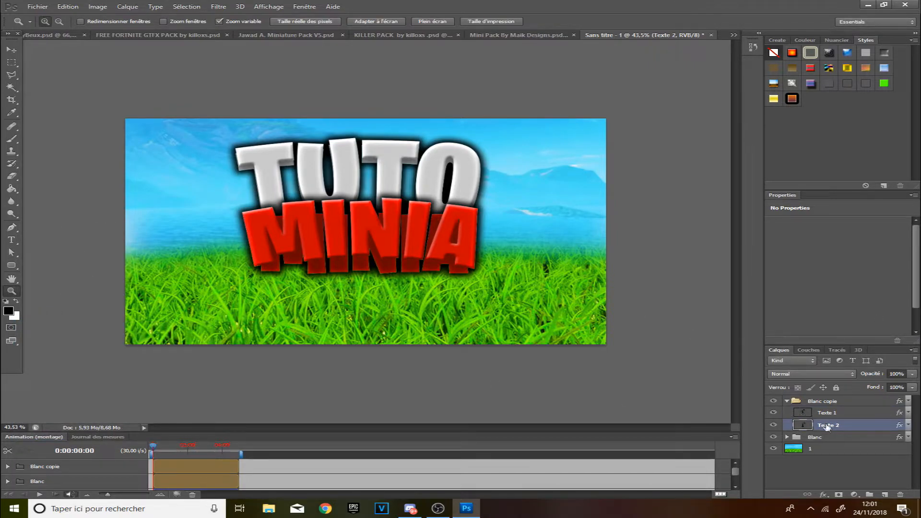
pyautogui.rightClick(827, 426)
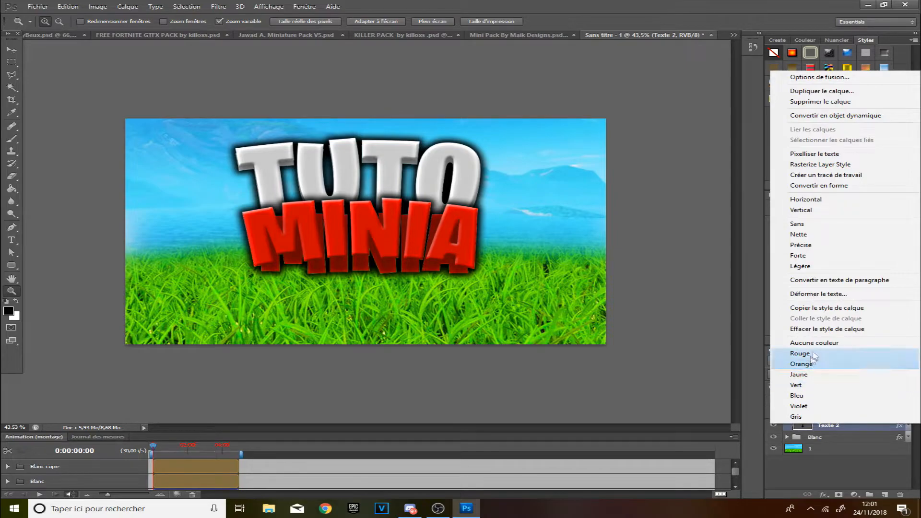
pyautogui.click(843, 294)
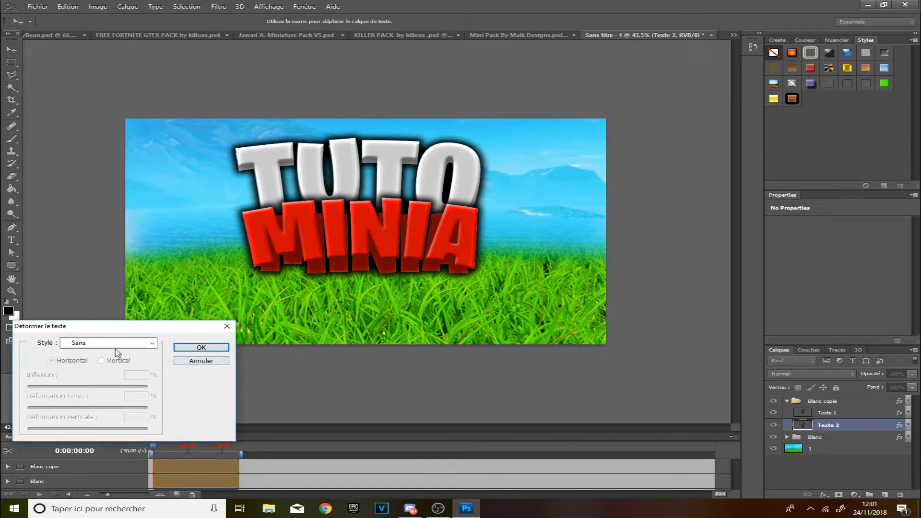
pyautogui.click(118, 344)
pyautogui.click(85, 177)
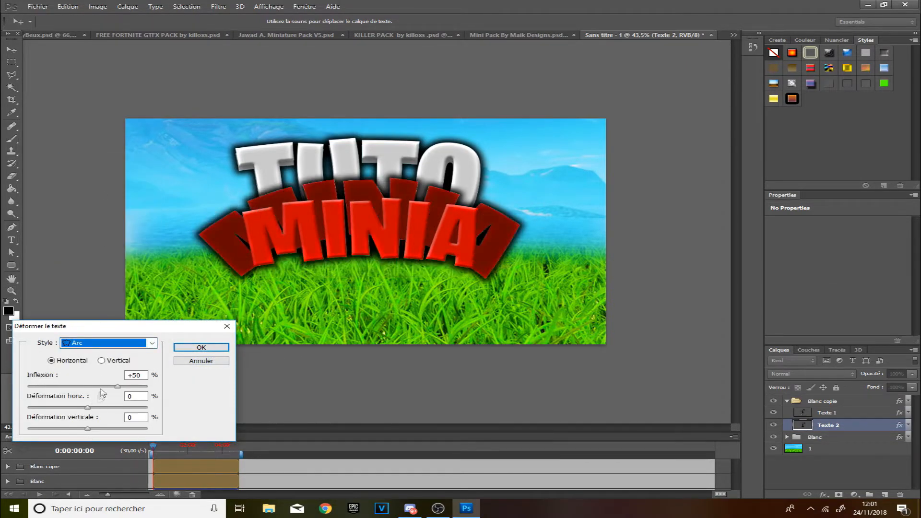
pyautogui.click(130, 375)
pyautogui.write('15')
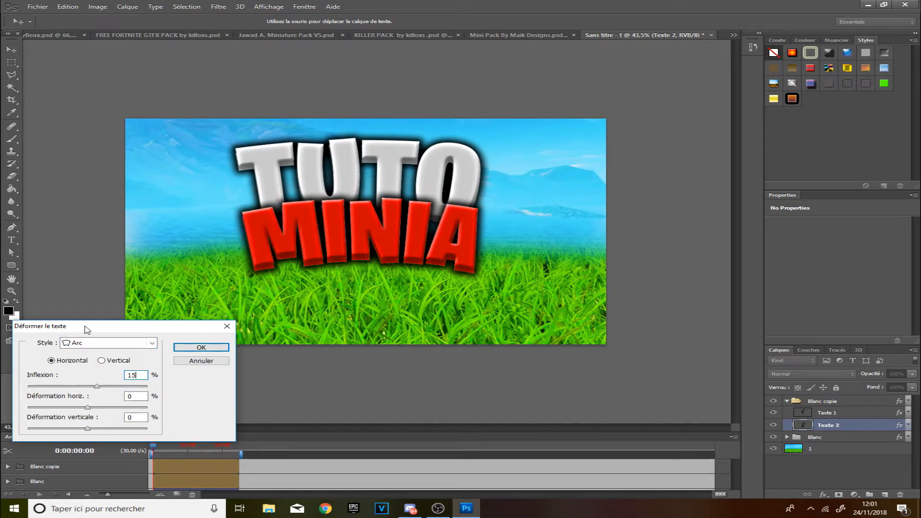
pyautogui.click(194, 350)
# Open the Fortnite wolf skin image from the skins pour minia folder.
pyautogui.press('z')
pyautogui.moveTo(434, 298)
pyautogui.mouseDown()
pyautogui.moveTo(349, 298)
pyautogui.moveTo(430, 297)
pyautogui.mouseUp()
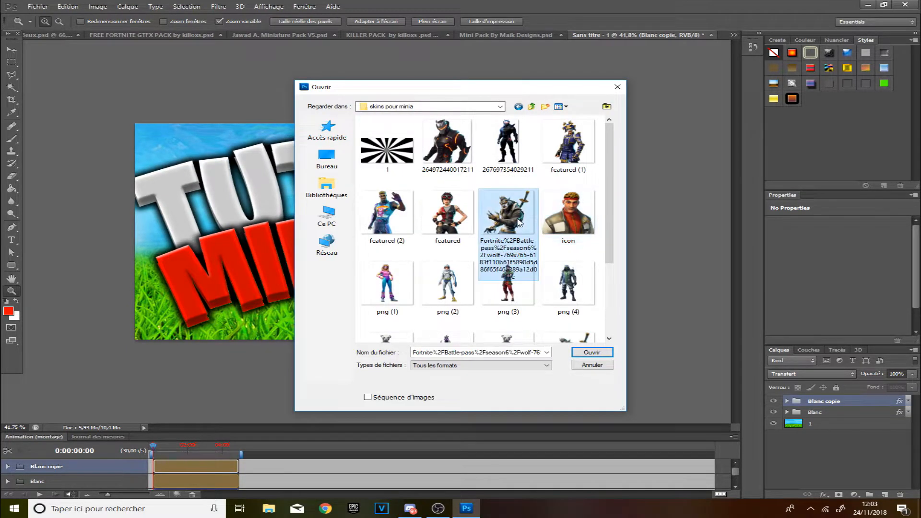
pyautogui.doubleClick(512, 221)
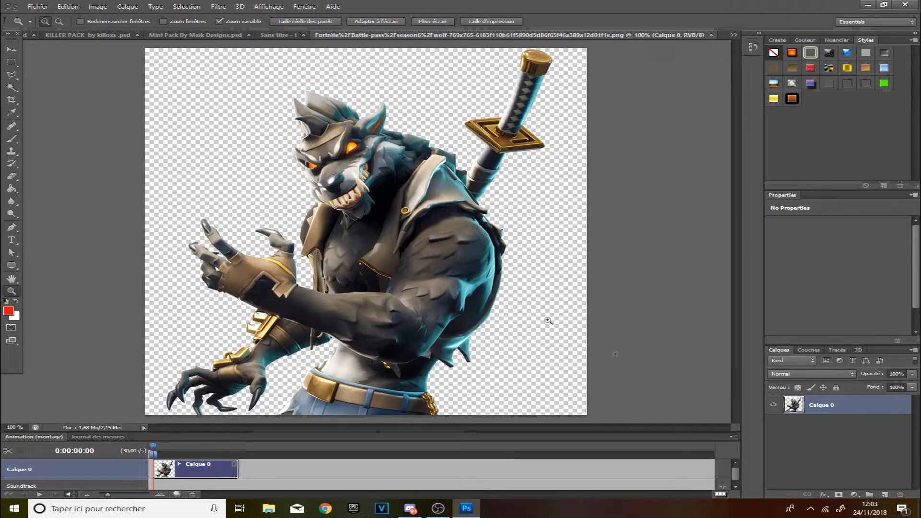
# Duplicate the skin's Calque 0 layer into the Sans titre - 1 thumbnail document.
pyautogui.rightClick(869, 415)
pyautogui.click(816, 109)
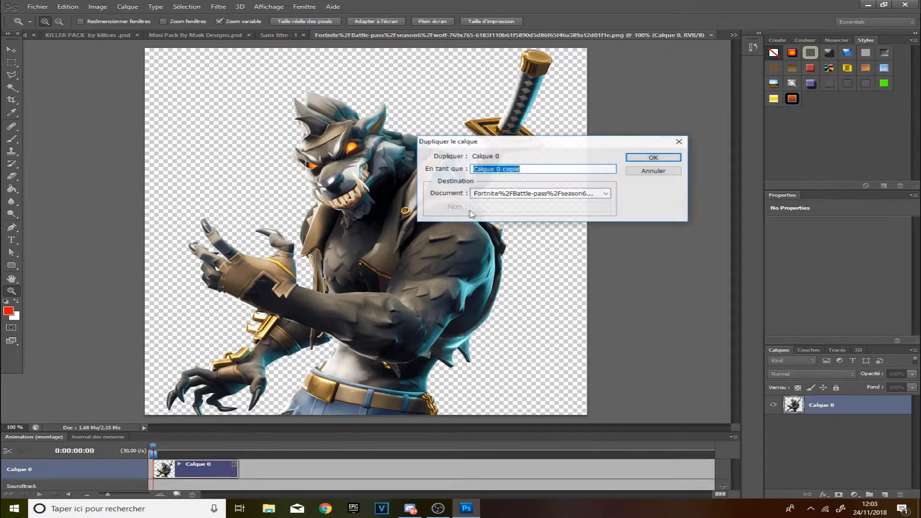
pyautogui.click(499, 199)
pyautogui.click(494, 244)
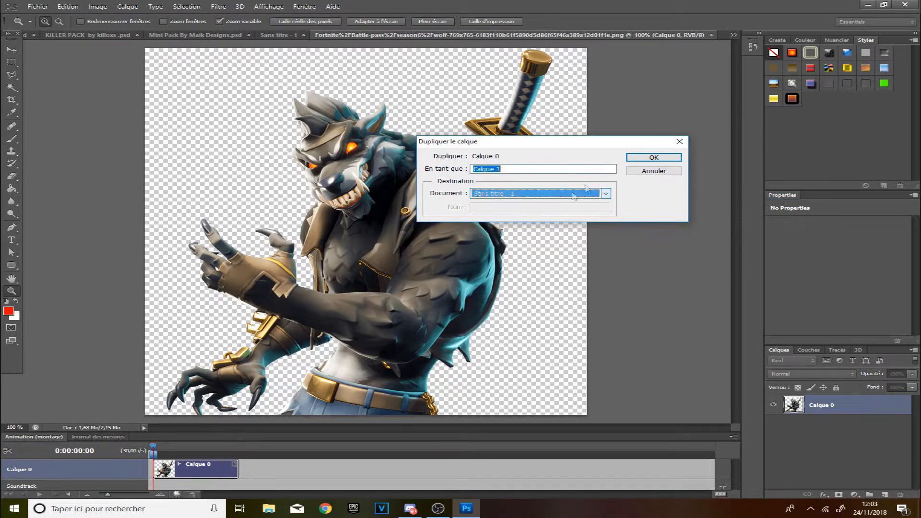
pyautogui.click(643, 159)
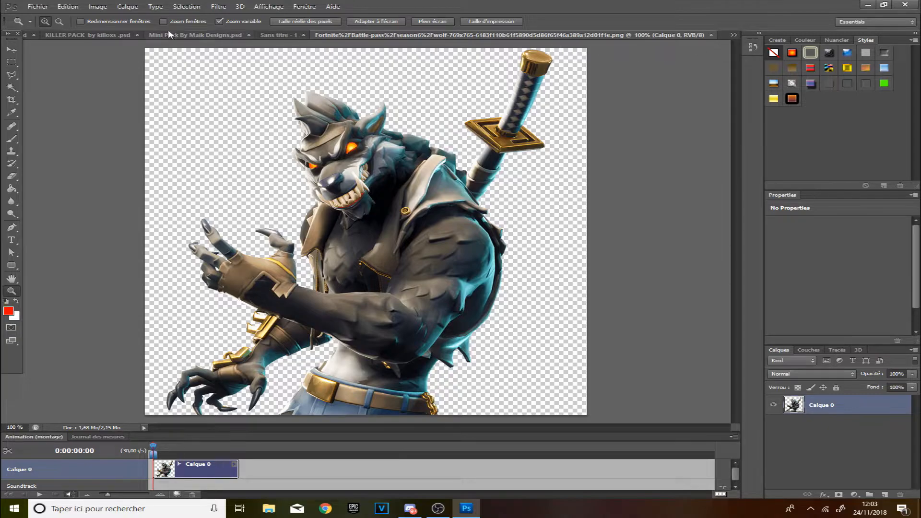
# Examine the flattened thumbnail capture up close by zooming in and toggling its layer's visibility.
pyautogui.click(278, 35)
pyautogui.click(15, 50)
pyautogui.moveTo(185, 217); pyautogui.dragTo(450, 275)
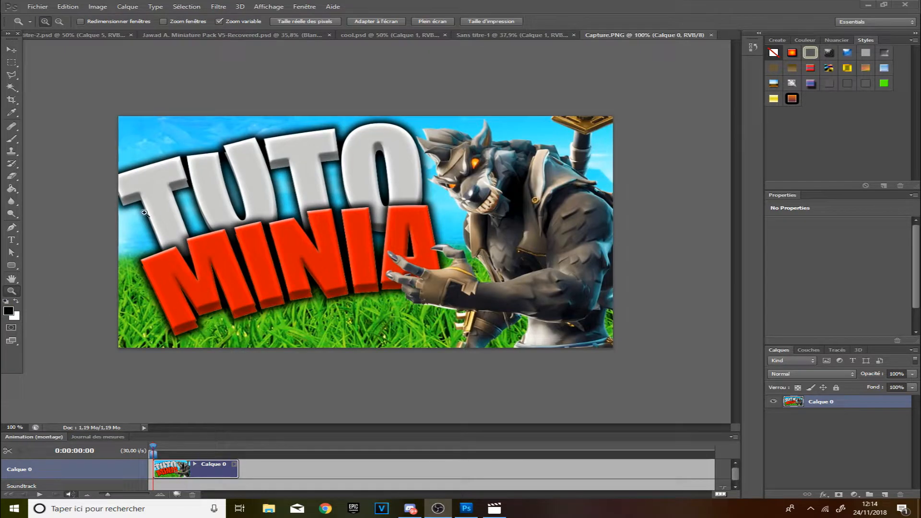
pyautogui.click(185, 247)
pyautogui.moveTo(210, 243); pyautogui.dragTo(367, 237)
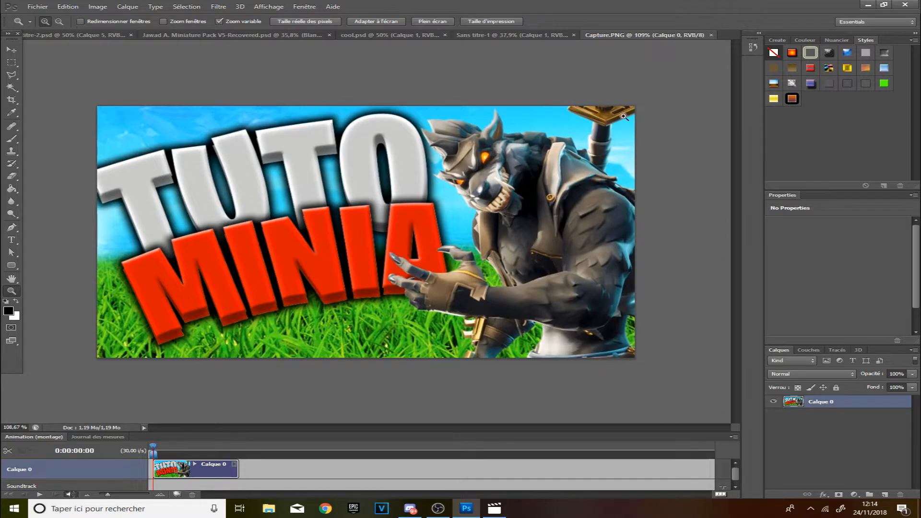
pyautogui.click(773, 402)
pyautogui.click(773, 401)
pyautogui.moveTo(504, 163)
pyautogui.mouseDown()
pyautogui.moveTo(540, 168)
pyautogui.moveTo(502, 171)
pyautogui.mouseUp()
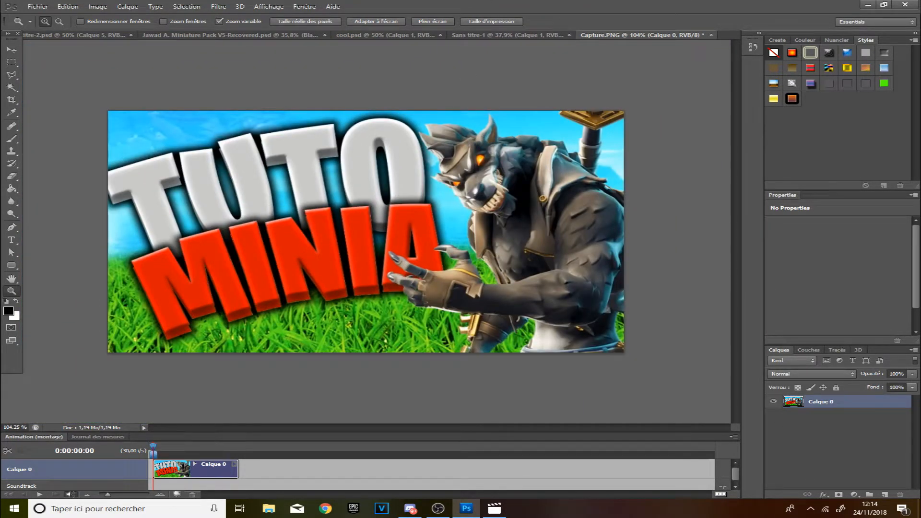
pyautogui.moveTo(368, 220); pyautogui.dragTo(349, 216)
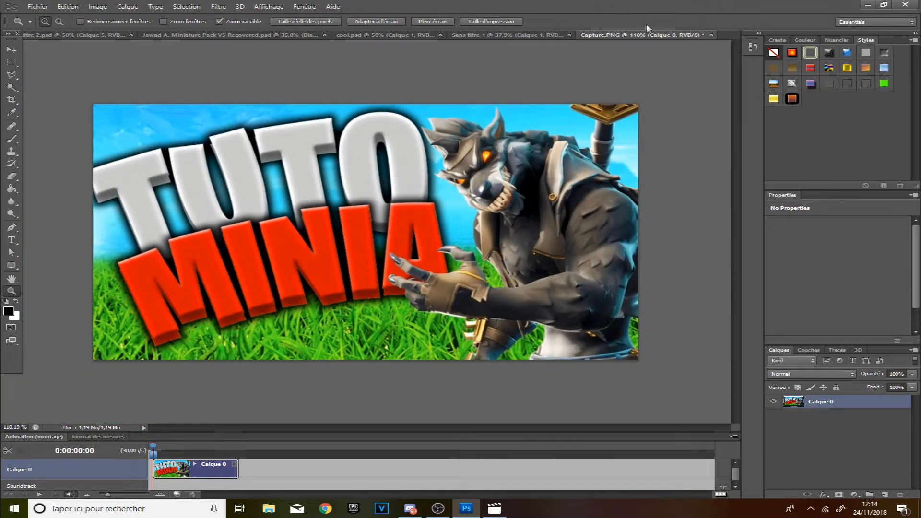
# Switch to the thumbnail pack document and open the Lights group and its Rouge subgroup in the layers.
pyautogui.click(502, 35)
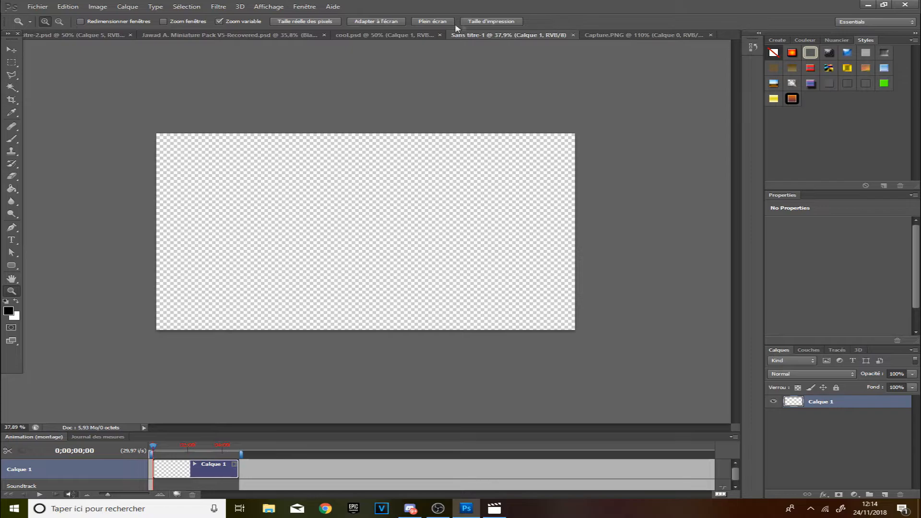
pyautogui.click(381, 33)
pyautogui.click(144, 35)
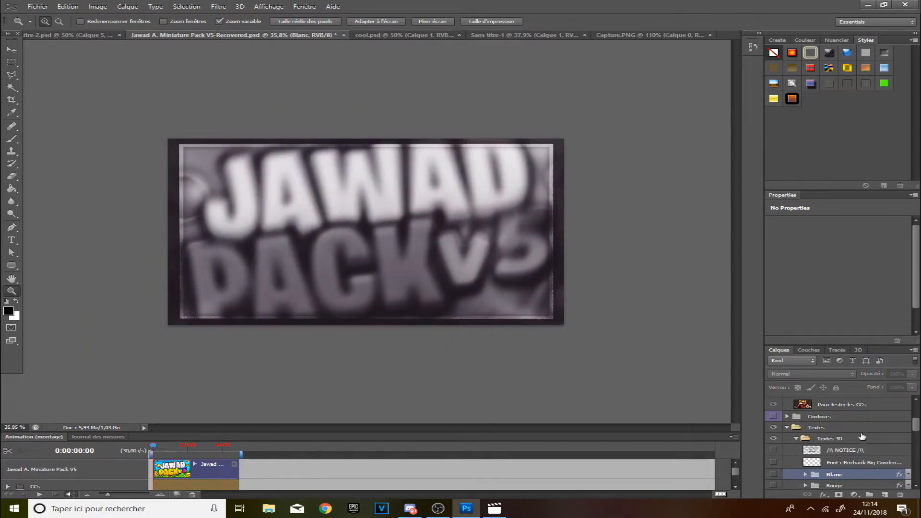
pyautogui.scroll(-2, 870, 433)
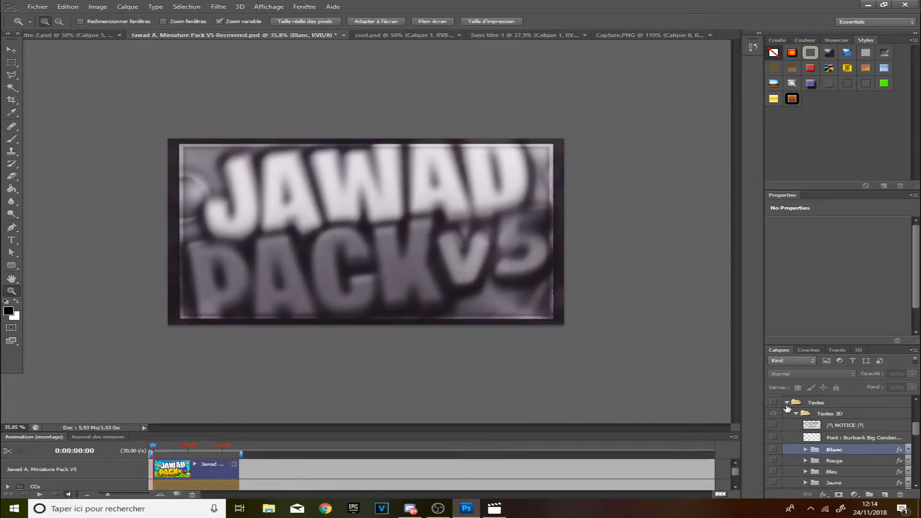
pyautogui.click(788, 404)
pyautogui.click(789, 414)
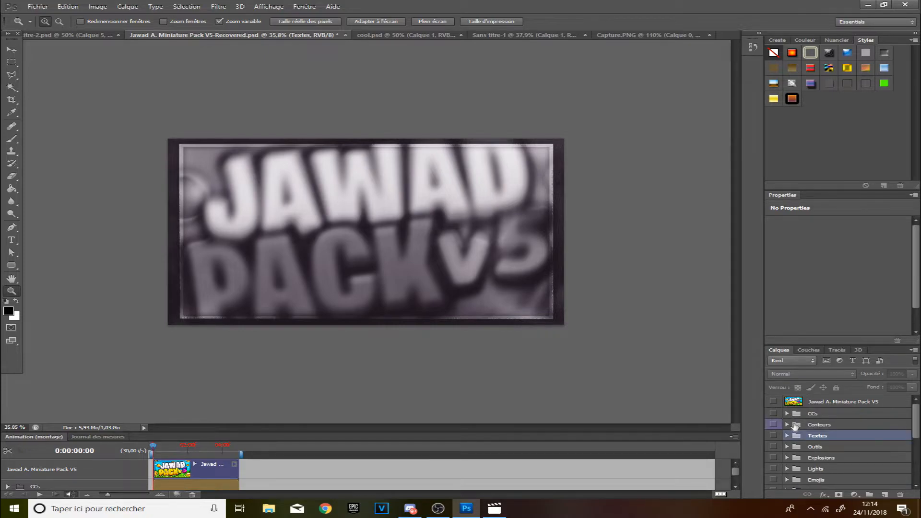
pyautogui.scroll(-4, 787, 425)
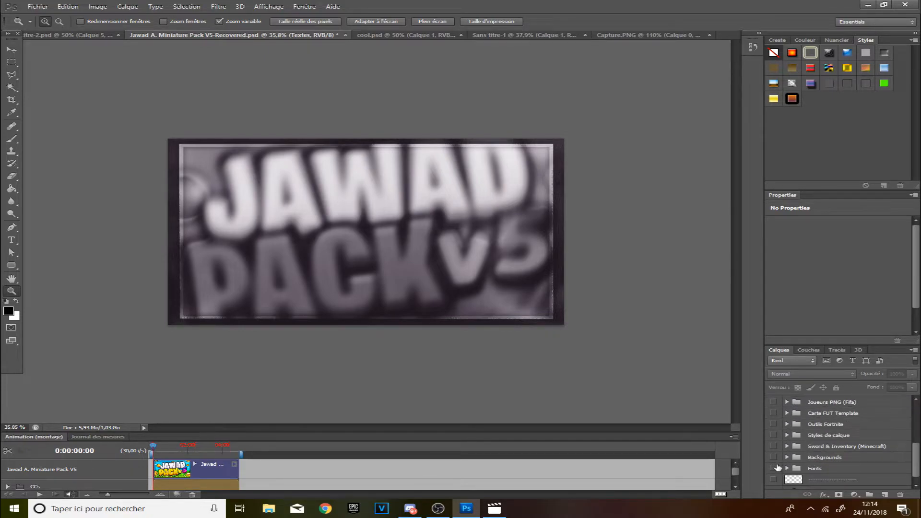
pyautogui.scroll(1, 776, 447)
pyautogui.scroll(3, 776, 443)
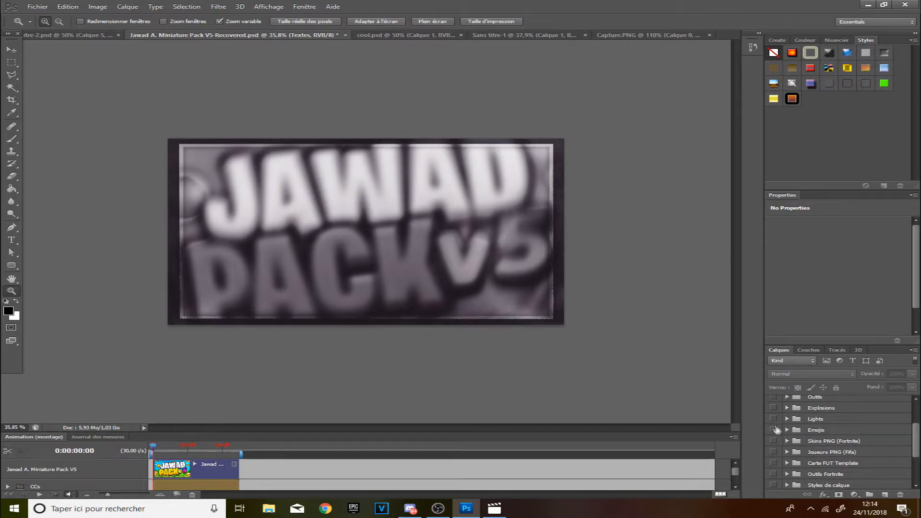
pyautogui.click(788, 420)
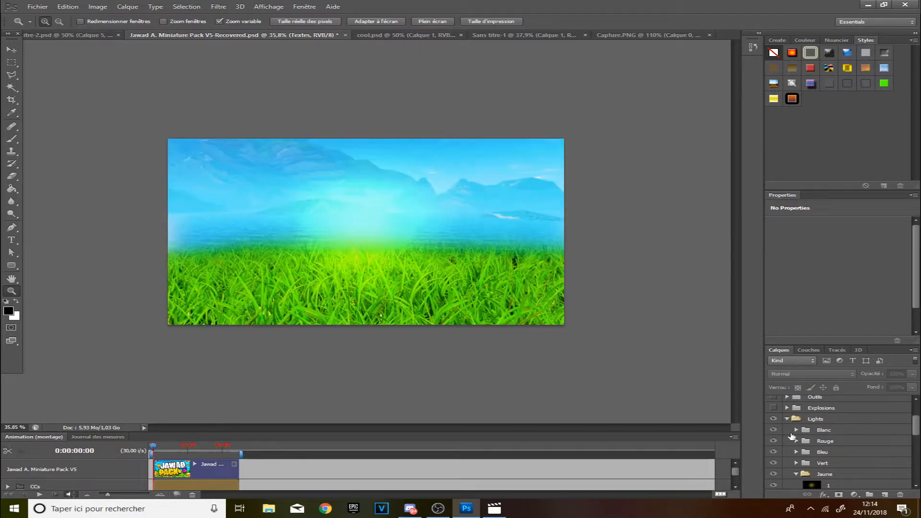
pyautogui.scroll(-1, 794, 432)
pyautogui.click(796, 429)
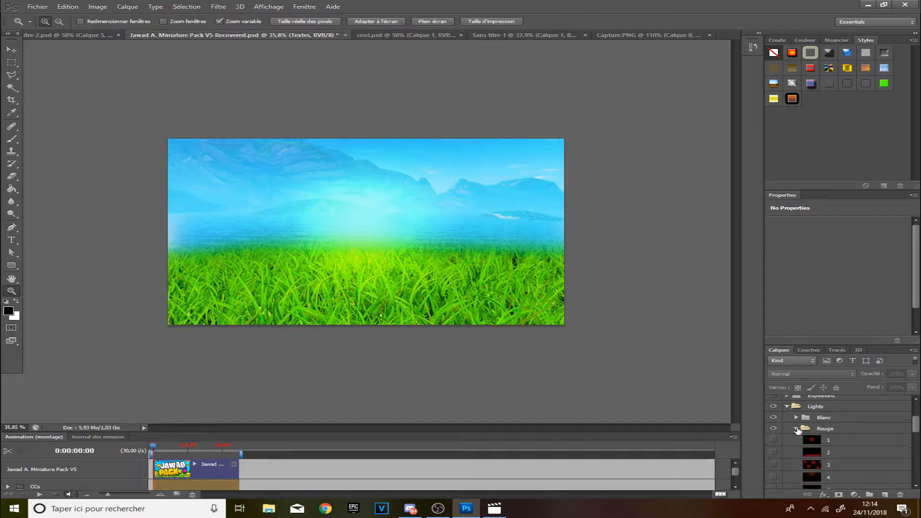
# Toggle the visibility of the Lights layers to compare the red lights, leaving light layer 4 shown.
pyautogui.click(773, 440)
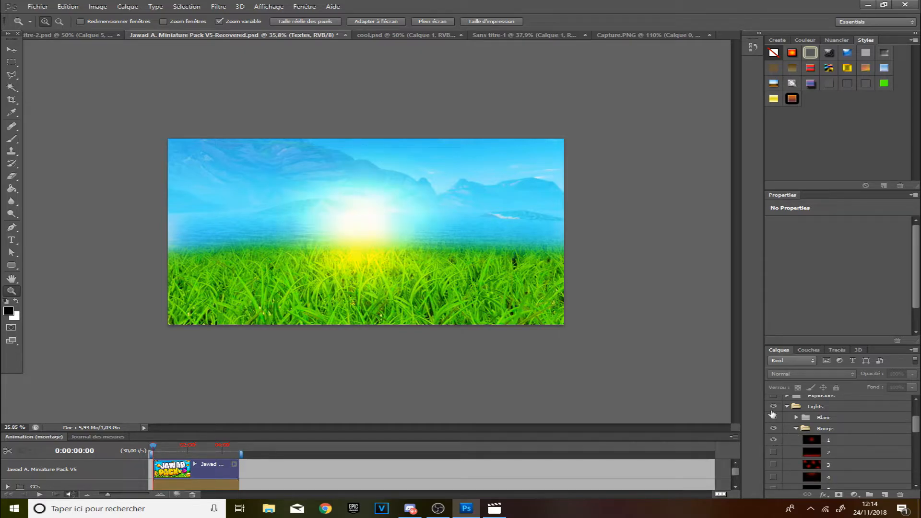
pyautogui.scroll(-5, 795, 420)
pyautogui.rightClick(794, 423)
pyautogui.click(775, 423)
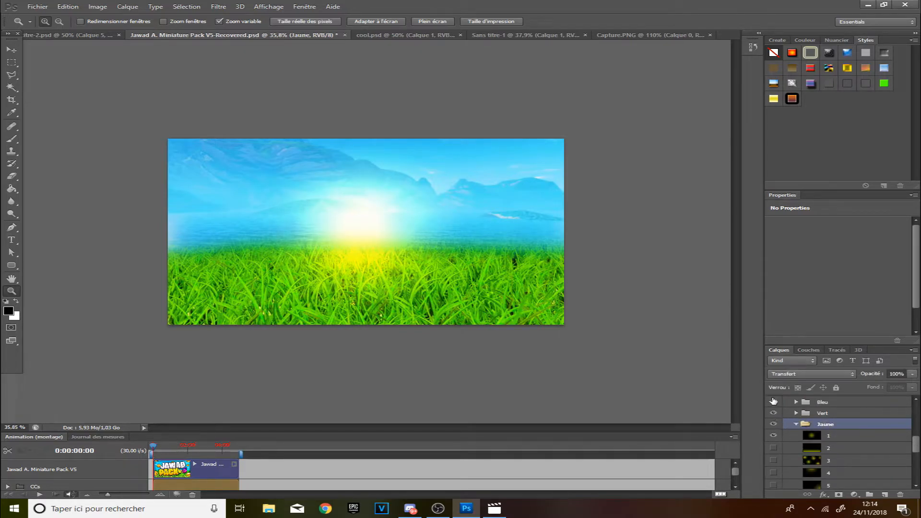
pyautogui.click(775, 424)
pyautogui.scroll(-5, 787, 435)
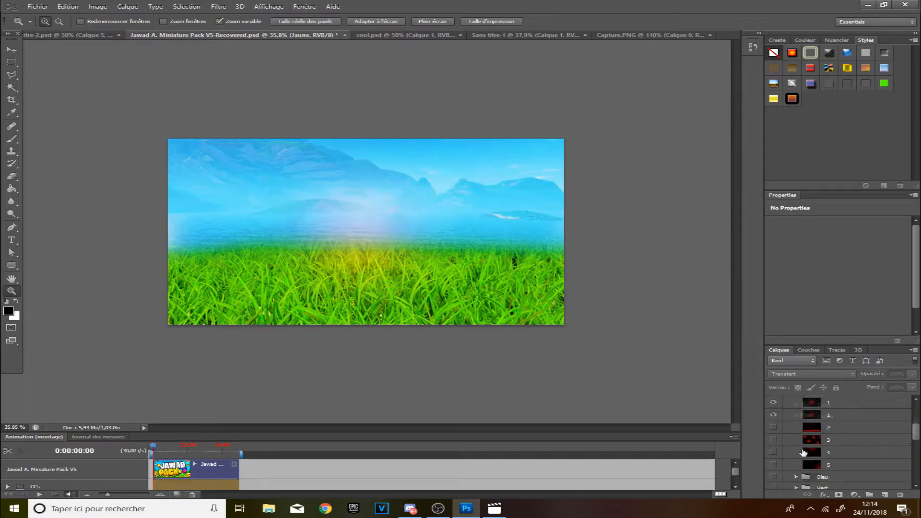
pyautogui.click(773, 428)
pyautogui.click(774, 440)
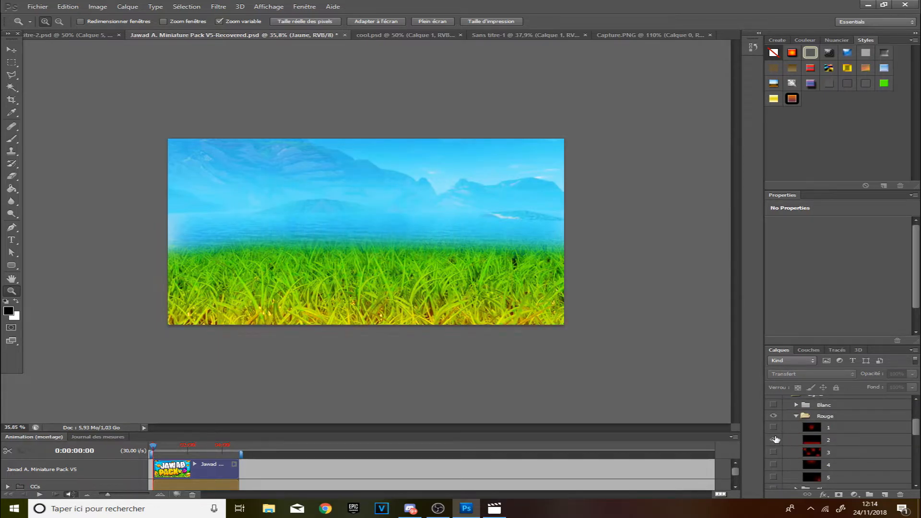
pyautogui.click(774, 440)
pyautogui.click(774, 451)
pyautogui.click(774, 452)
pyautogui.click(773, 465)
pyautogui.click(773, 464)
pyautogui.click(773, 477)
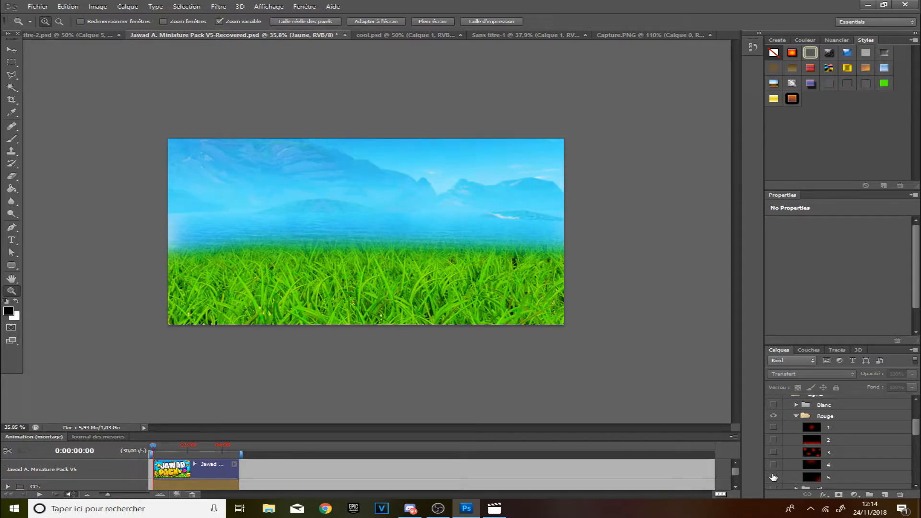
pyautogui.click(774, 477)
pyautogui.click(774, 477)
pyautogui.click(774, 452)
pyautogui.click(774, 452)
pyautogui.click(774, 464)
# Duplicate light layer 4 into the Capture.PNG document.
pyautogui.rightClick(875, 461)
pyautogui.rightClick(868, 472)
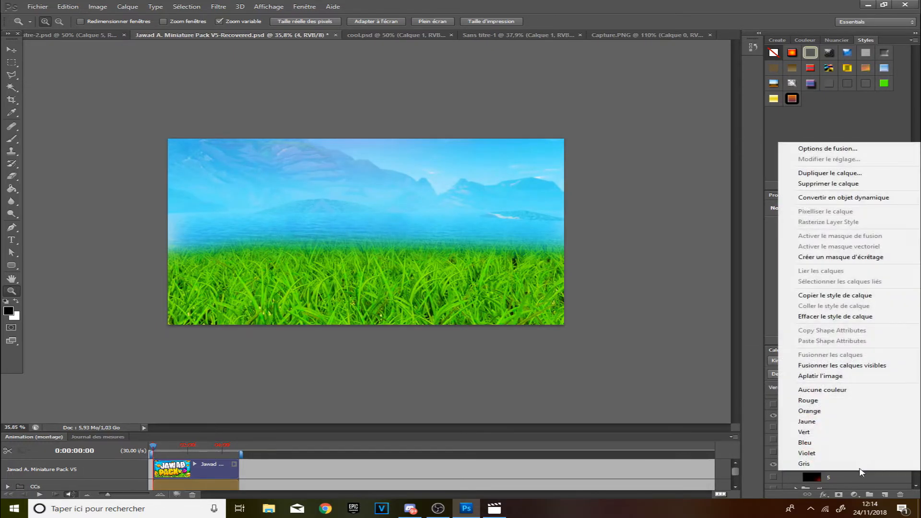
pyautogui.click(808, 495)
pyautogui.rightClick(849, 470)
pyautogui.click(825, 171)
pyautogui.click(504, 193)
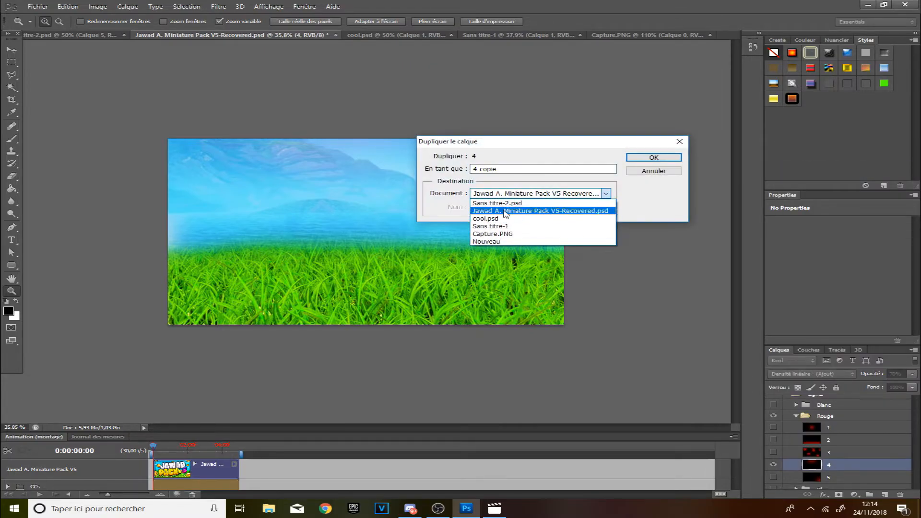
pyautogui.click(493, 234)
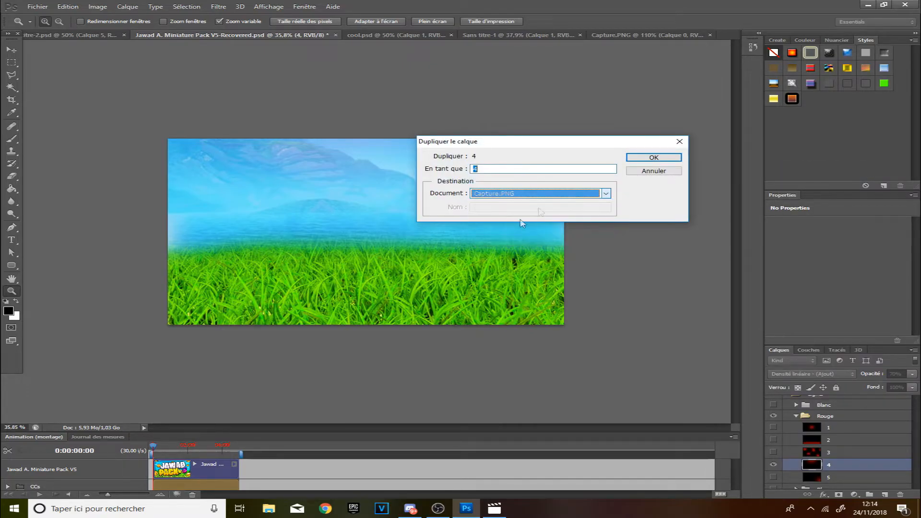
pyautogui.click(655, 158)
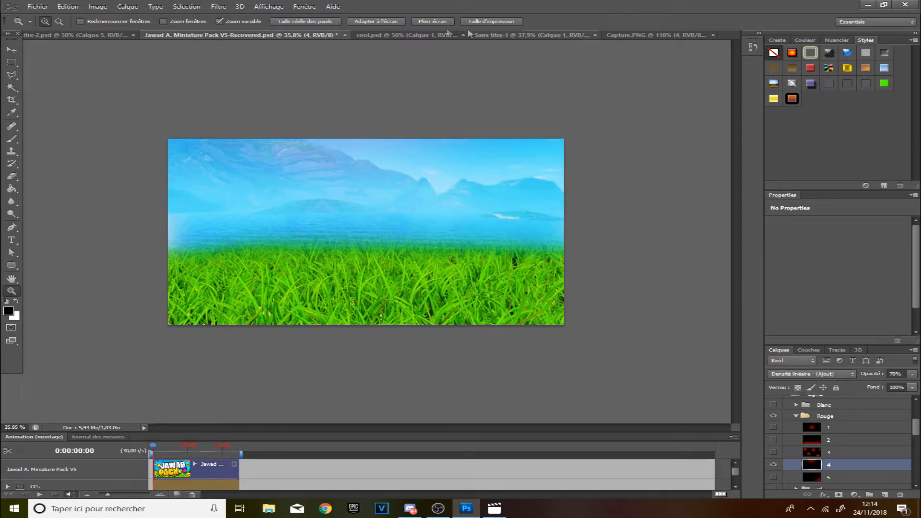
# Switch to the Capture.PNG document and move the red light layer across the canvas.
pyautogui.click(403, 35)
pyautogui.click(639, 35)
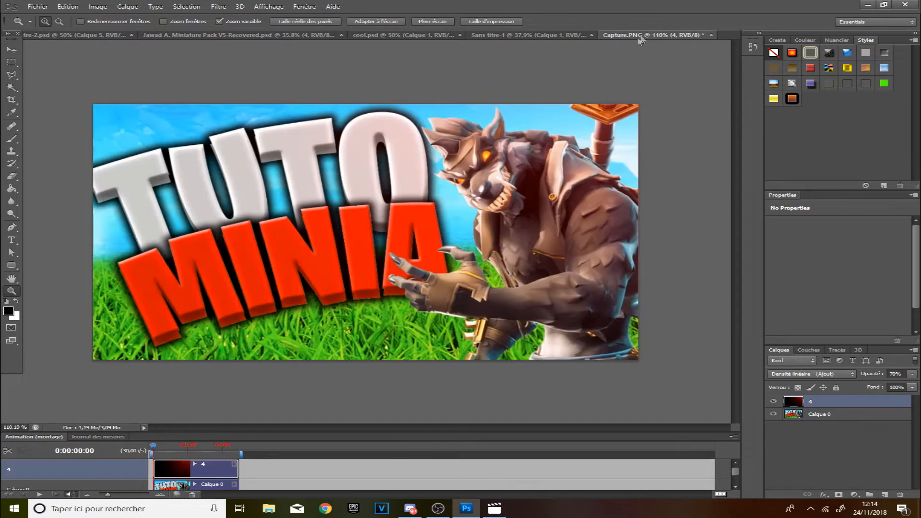
pyautogui.moveTo(379, 248); pyautogui.dragTo(579, 278)
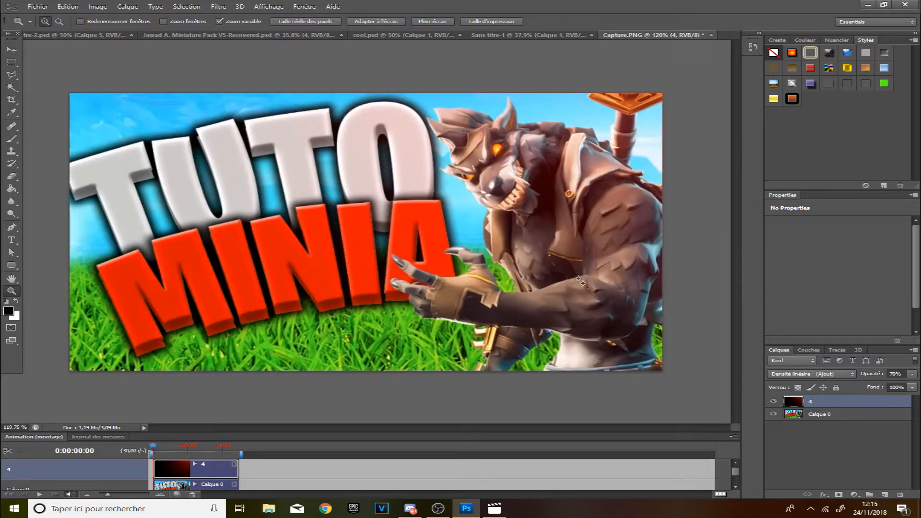
pyautogui.click(13, 50)
pyautogui.moveTo(445, 175); pyautogui.dragTo(314, 158)
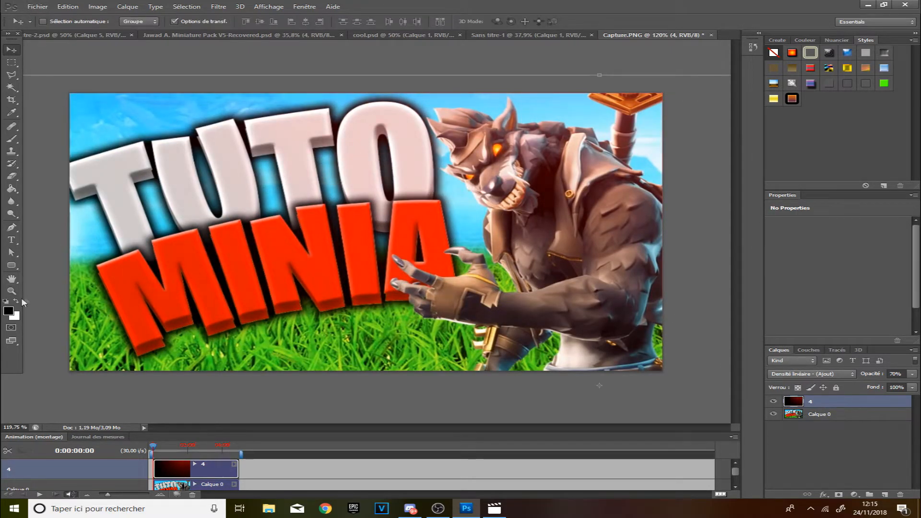
# Scale the light layer down to about 48% and apply the transformation.
pyautogui.click(12, 291)
pyautogui.moveTo(384, 288); pyautogui.dragTo(120, 259)
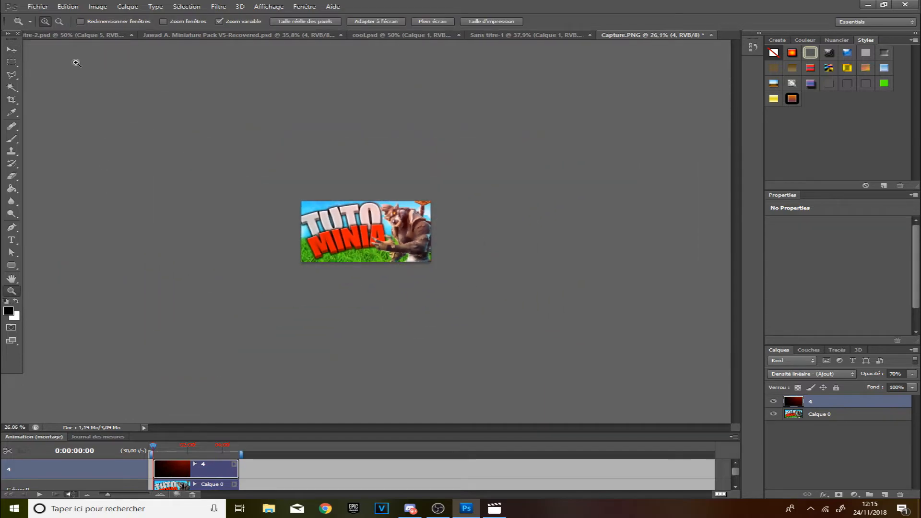
pyautogui.click(12, 50)
pyautogui.moveTo(410, 251); pyautogui.dragTo(329, 247)
pyautogui.moveTo(480, 329); pyautogui.dragTo(431, 202)
pyautogui.moveTo(390, 227)
pyautogui.mouseDown()
pyautogui.moveTo(391, 250)
pyautogui.moveTo(377, 255)
pyautogui.moveTo(374, 228)
pyautogui.mouseUp()
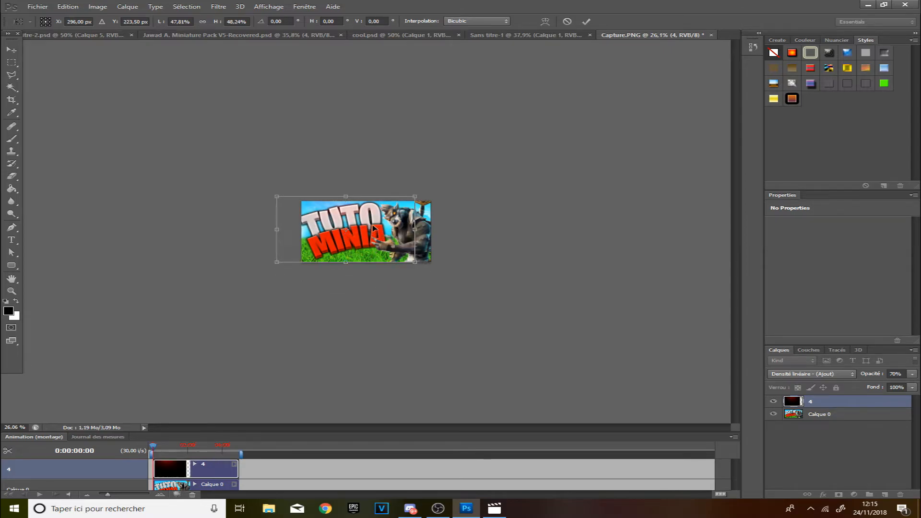
pyautogui.click(11, 291)
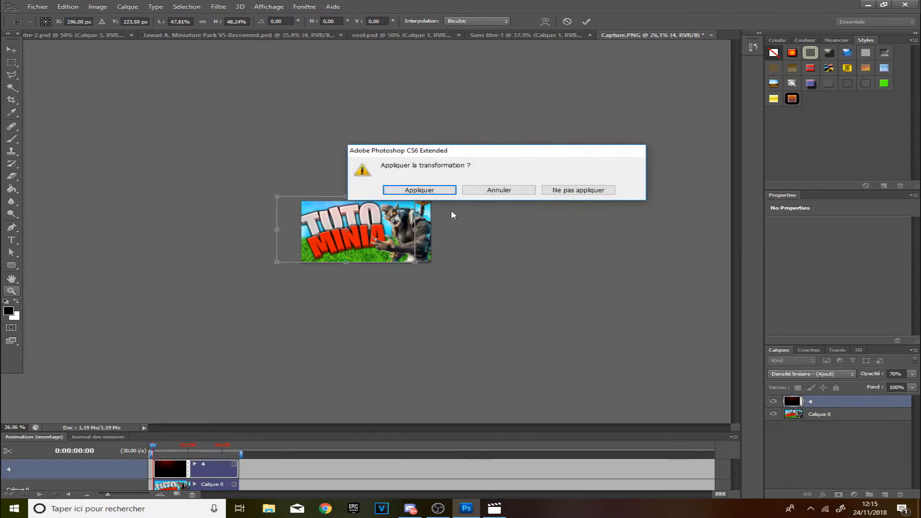
pyautogui.click(434, 191)
# Flip the light layer vertically, stretching it to about 124% height, and apply the transformation.
pyautogui.moveTo(370, 232); pyautogui.dragTo(466, 235)
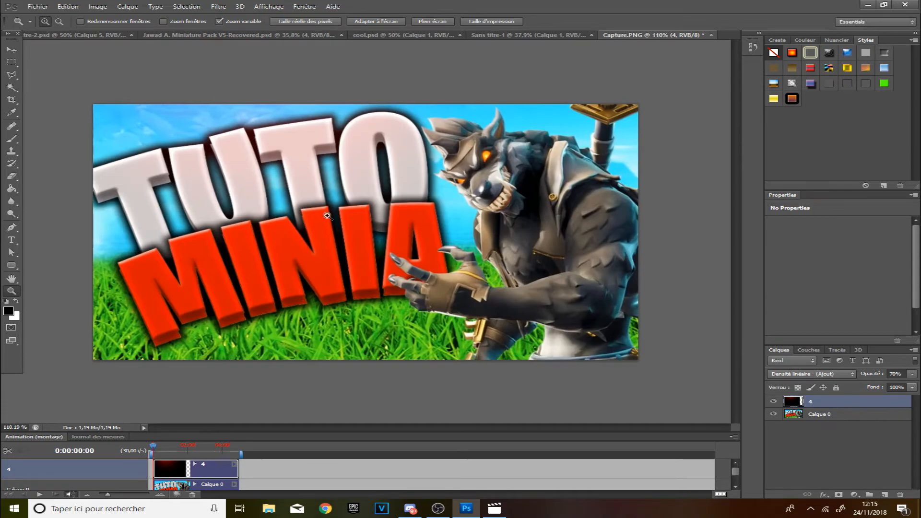
pyautogui.moveTo(327, 216); pyautogui.dragTo(317, 215)
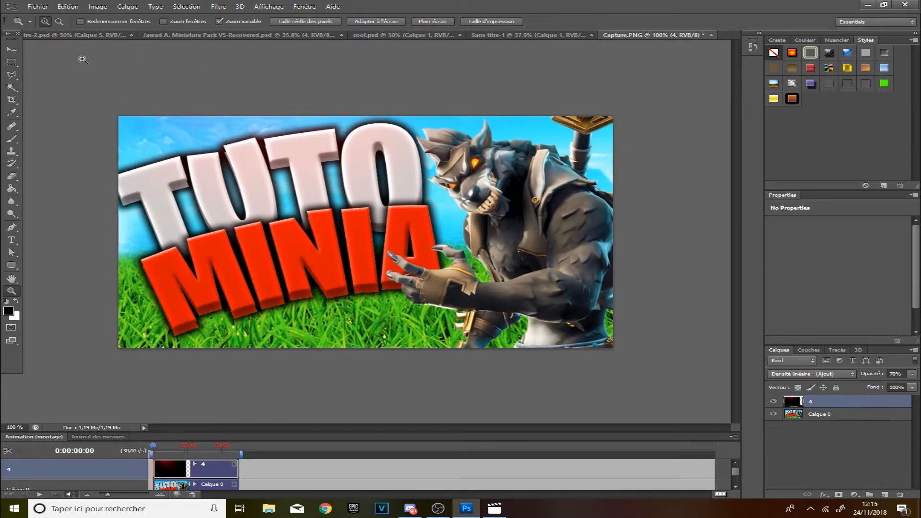
pyautogui.click(10, 51)
pyautogui.moveTo(284, 98); pyautogui.dragTo(269, 517)
pyautogui.moveTo(302, 418); pyautogui.dragTo(349, 199)
pyautogui.moveTo(332, 302); pyautogui.dragTo(319, 364)
pyautogui.moveTo(381, 265); pyautogui.dragTo(337, 209)
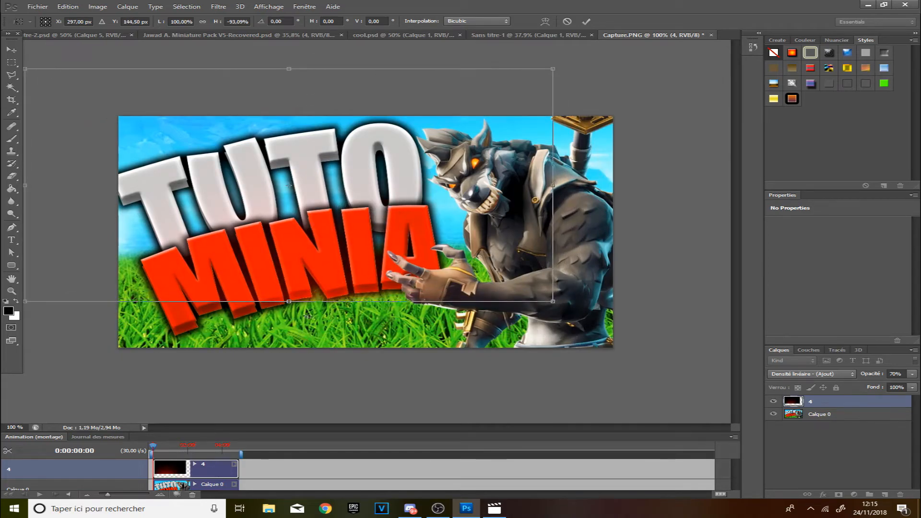
pyautogui.moveTo(299, 302); pyautogui.dragTo(335, 230)
pyautogui.click(11, 50)
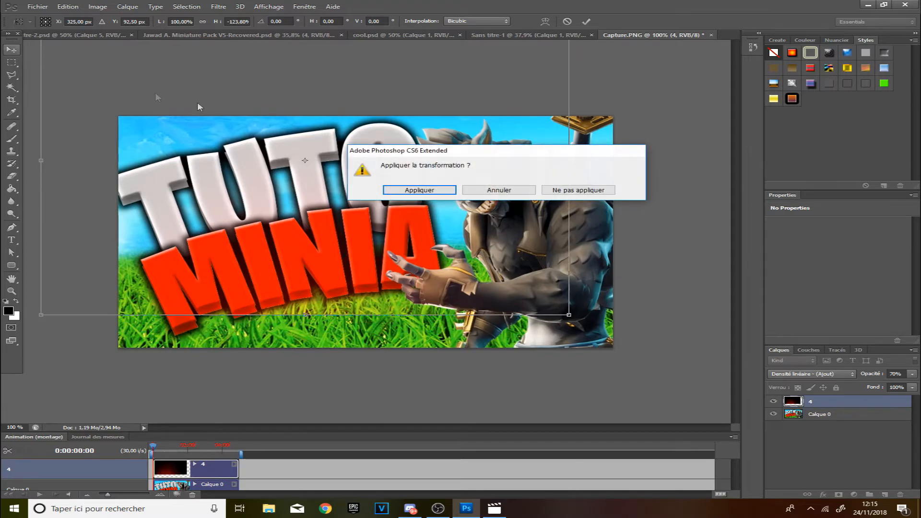
pyautogui.click(418, 191)
# Reposition the red light layer and stretch it to about 109% width and 98% height, then apply the transformation.
pyautogui.click(11, 291)
pyautogui.moveTo(213, 272); pyautogui.dragTo(174, 272)
pyautogui.moveTo(467, 315); pyautogui.dragTo(517, 308)
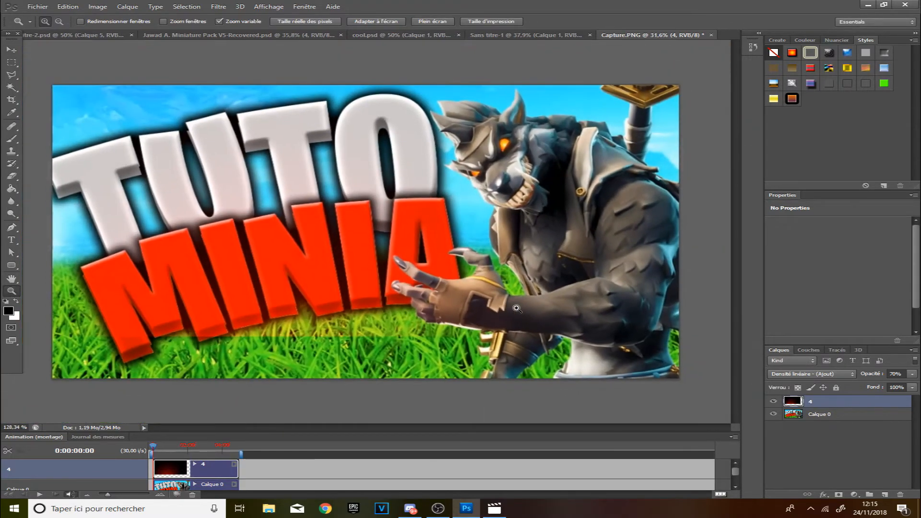
pyautogui.click(12, 49)
pyautogui.moveTo(229, 191); pyautogui.dragTo(536, 297)
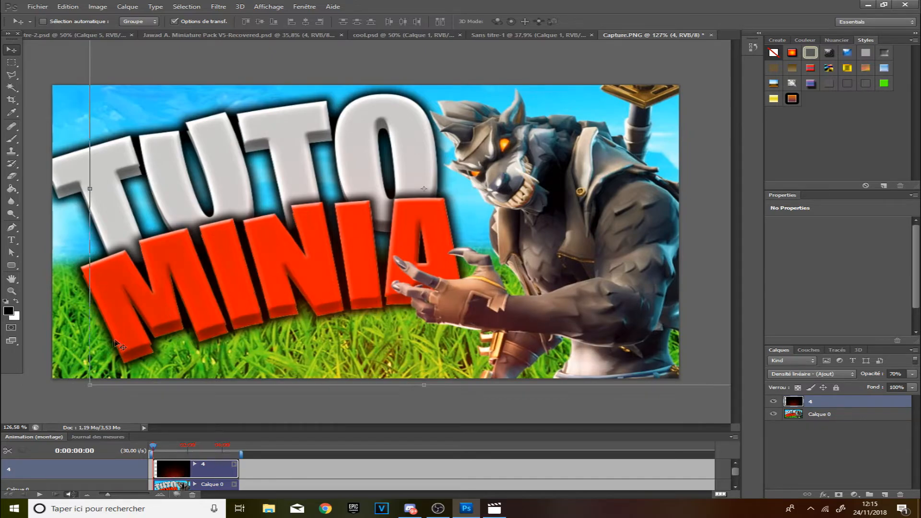
pyautogui.hotkey('ctrl', 't')
pyautogui.moveTo(86, 384); pyautogui.dragTo(52, 378)
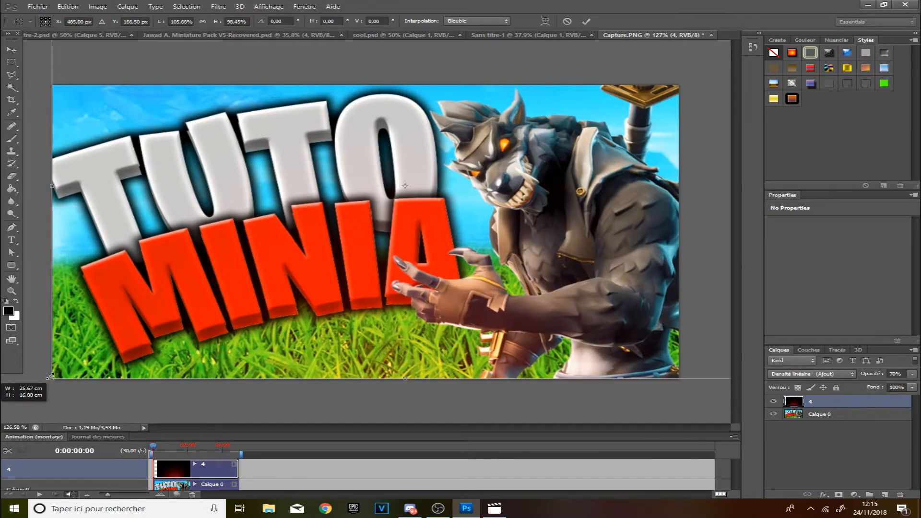
pyautogui.moveTo(346, 209); pyautogui.dragTo(287, 219)
pyautogui.moveTo(691, 218); pyautogui.dragTo(714, 218)
pyautogui.click(11, 50)
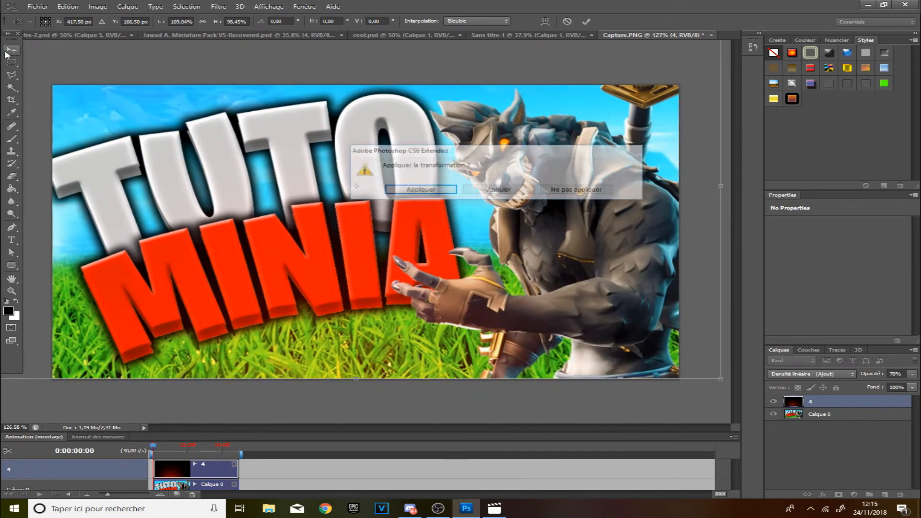
pyautogui.click(391, 192)
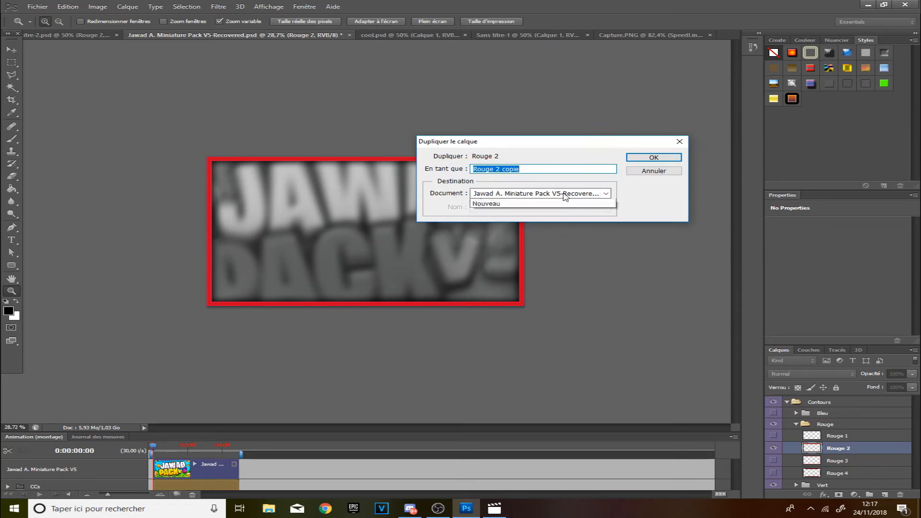
# Duplicate the Rouge 2 red border layer from the Miniature Pack document into Capture.PNG.
pyautogui.click(528, 193)
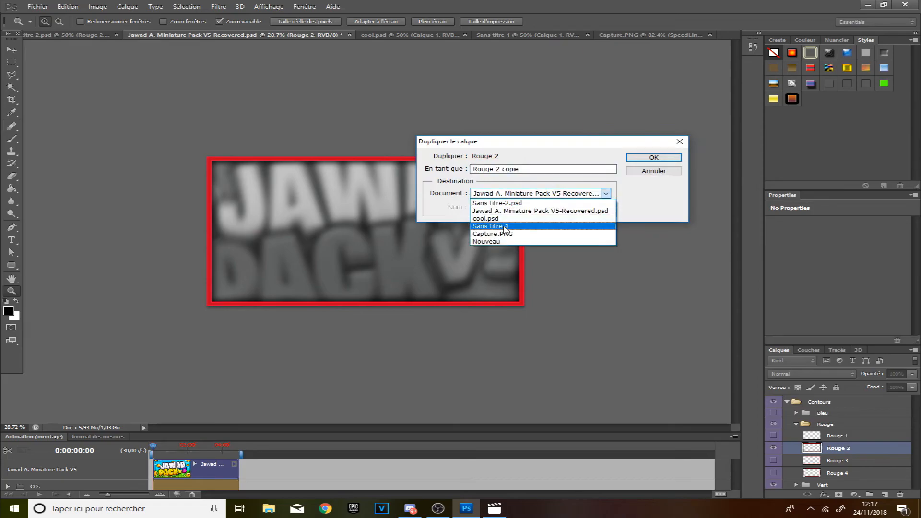
pyautogui.click(494, 234)
pyautogui.click(653, 157)
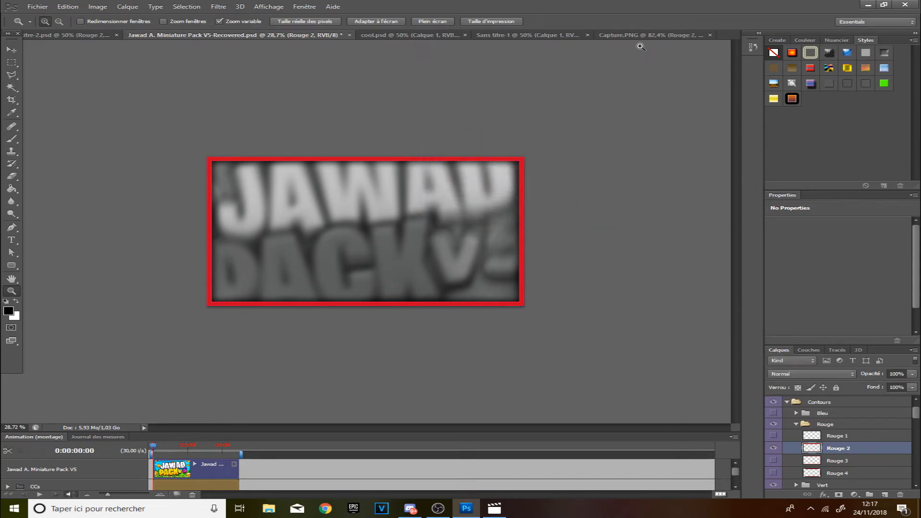
# In Capture.PNG, move the red border layer onto the thumbnail and scale it to about 42%, applying the transformation.
pyautogui.click(642, 36)
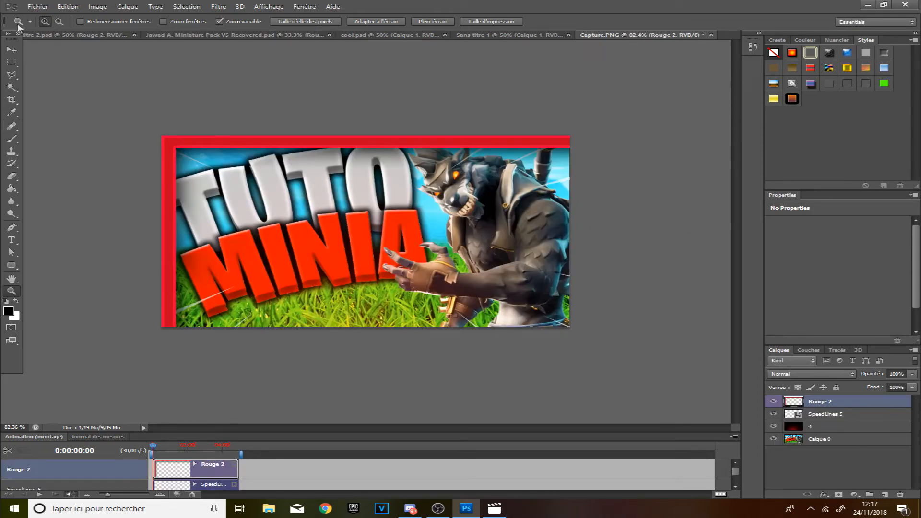
pyautogui.click(12, 50)
pyautogui.moveTo(491, 278); pyautogui.dragTo(94, 139)
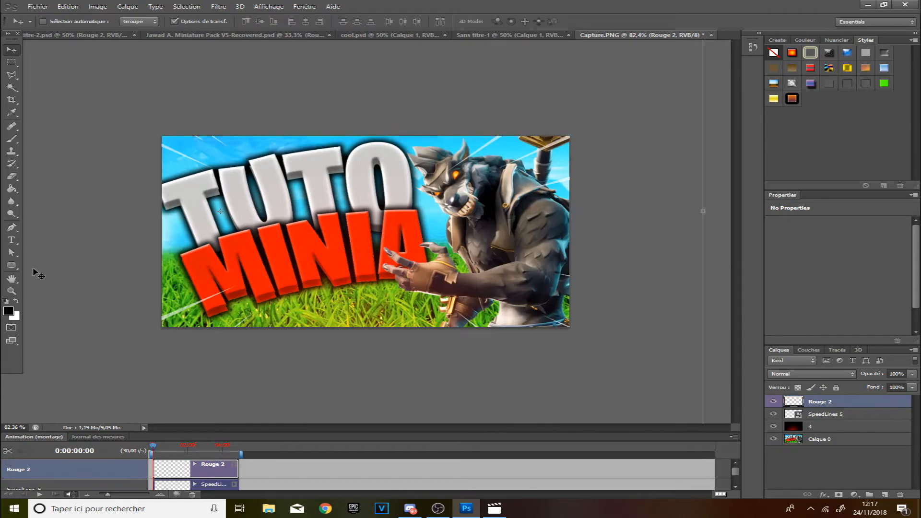
pyautogui.click(12, 290)
pyautogui.moveTo(345, 255); pyautogui.dragTo(265, 255)
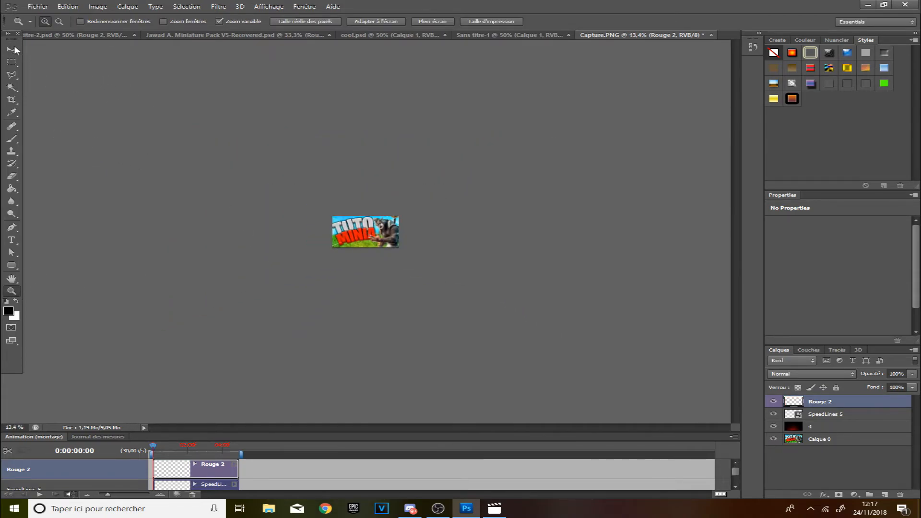
pyautogui.click(14, 50)
pyautogui.moveTo(263, 190); pyautogui.dragTo(331, 215)
pyautogui.moveTo(419, 268); pyautogui.dragTo(402, 250)
pyautogui.click(11, 291)
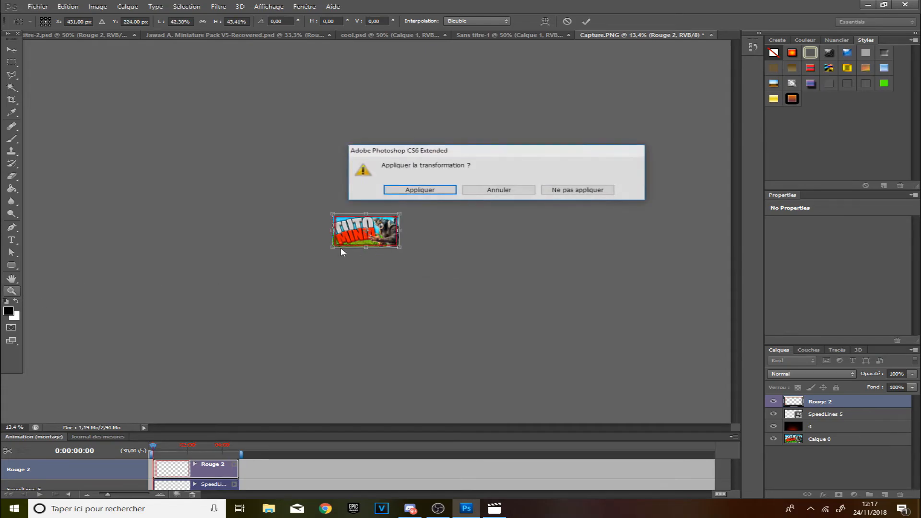
pyautogui.click(413, 197)
# Enlarge the red border to about 106% width and 104% height so it frames the canvas, and apply.
pyautogui.click(449, 250)
pyautogui.moveTo(449, 250); pyautogui.dragTo(485, 250)
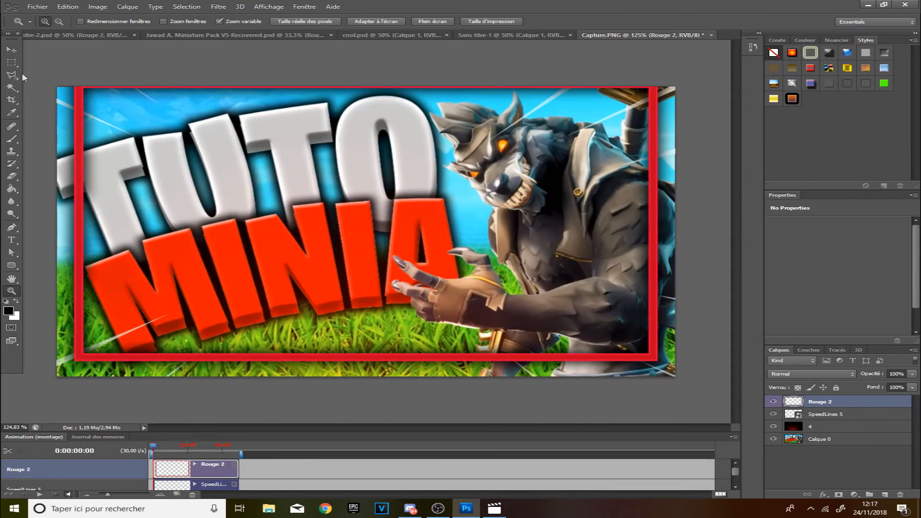
pyautogui.click(11, 49)
pyautogui.moveTo(265, 196); pyautogui.dragTo(245, 202)
pyautogui.moveTo(656, 381); pyautogui.dragTo(693, 391)
pyautogui.click(12, 291)
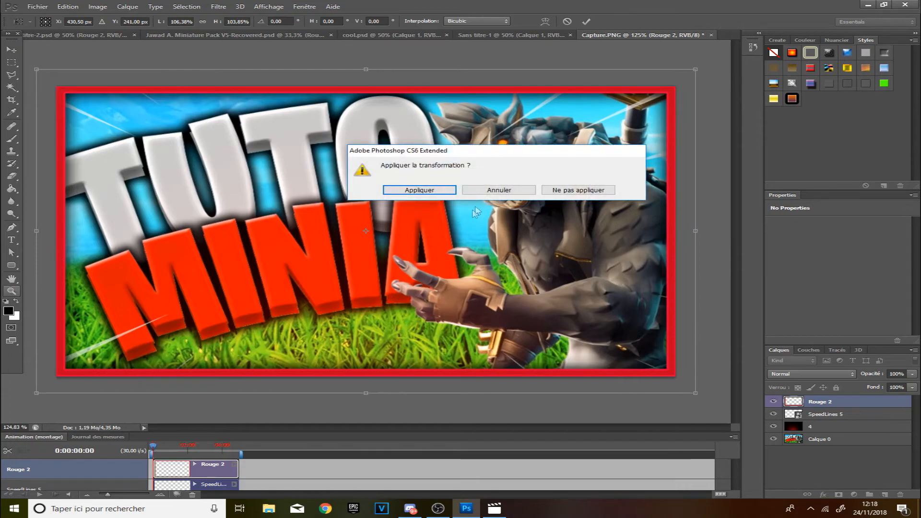
pyautogui.click(449, 193)
# Toggle the red border layer's visibility repeatedly to compare the thumbnail with and without the frame.
pyautogui.moveTo(624, 171); pyautogui.dragTo(533, 194)
pyautogui.moveTo(448, 189); pyautogui.dragTo(511, 174)
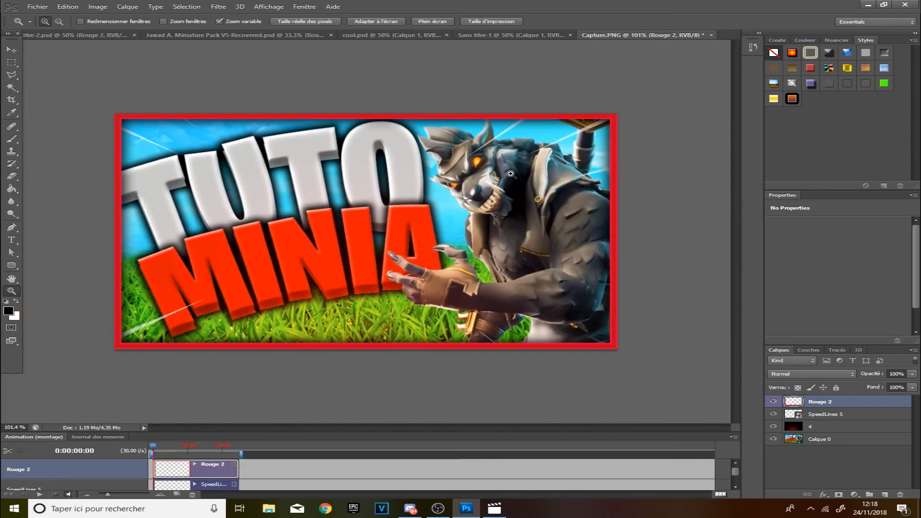
pyautogui.click(773, 402)
pyautogui.click(774, 402)
pyautogui.click(773, 402)
pyautogui.click(773, 402)
pyautogui.click(774, 403)
pyautogui.click(774, 402)
pyautogui.moveTo(451, 339); pyautogui.dragTo(501, 312)
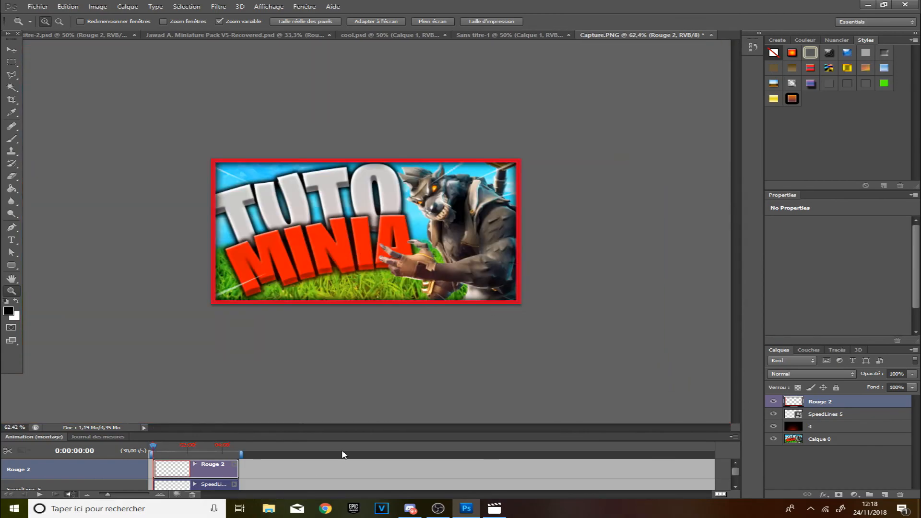